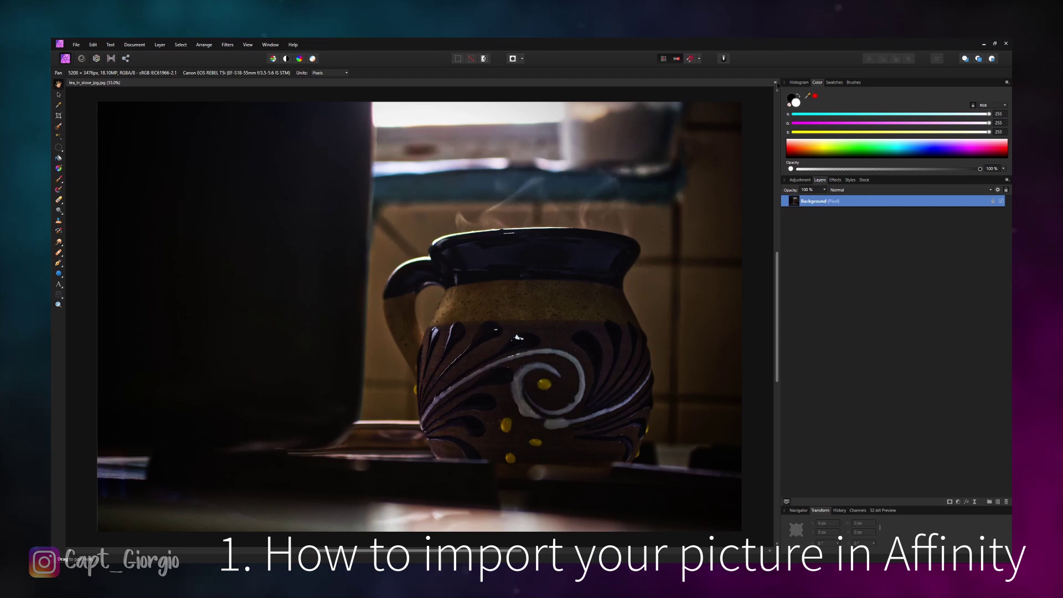
- Open the tea_in_stove photo from the Open dialog, repeating the open a second time
{"action": "left_click", "coordinate": [775, 83]}
{"action": "key", "text": "ctrl+o"}
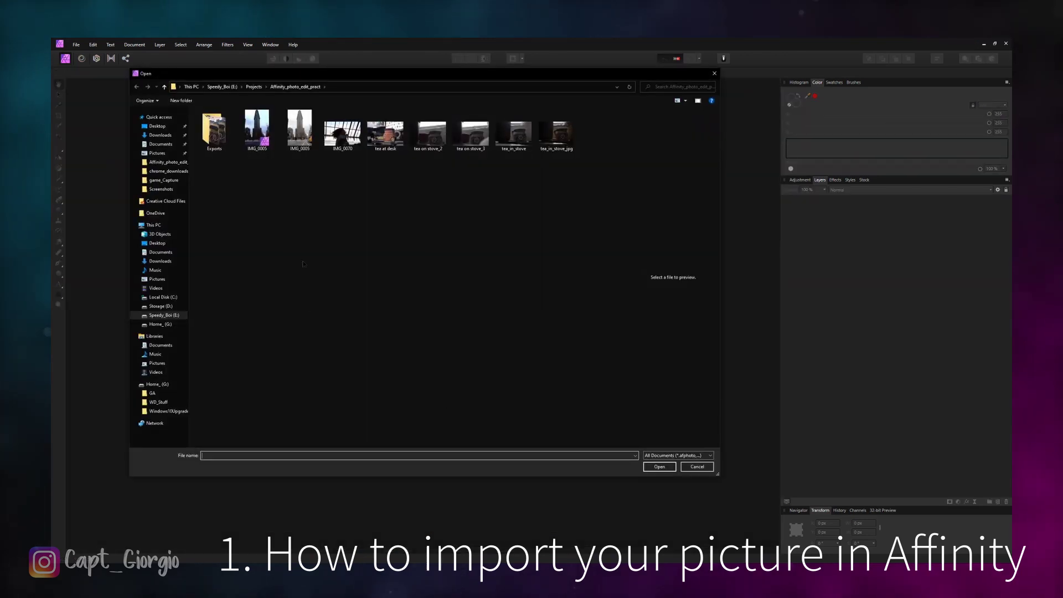
{"action": "double_click", "coordinate": [557, 145]}
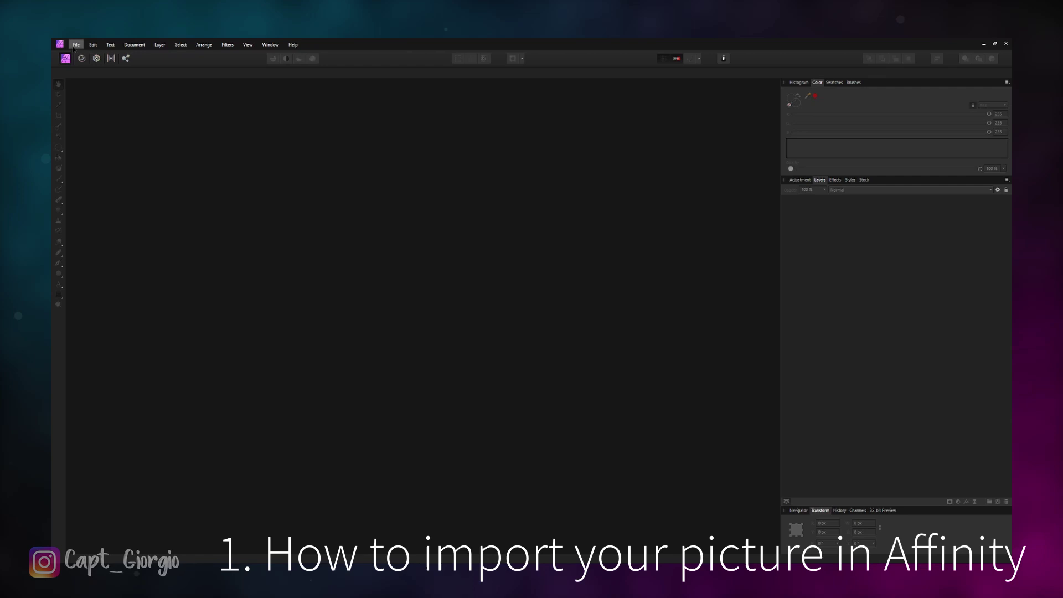
{"action": "left_click", "coordinate": [76, 44]}
{"action": "left_click", "coordinate": [83, 119]}
{"action": "double_click", "coordinate": [552, 138]}
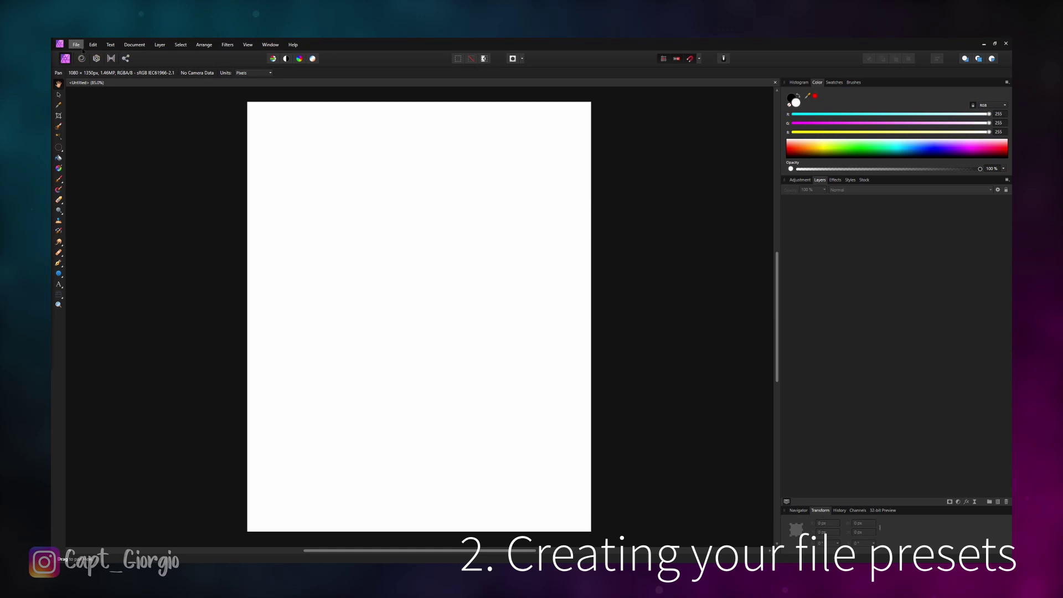
- Add a new document preset from the current settings and rename it IG_Square_Preset
{"action": "left_click", "coordinate": [76, 45]}
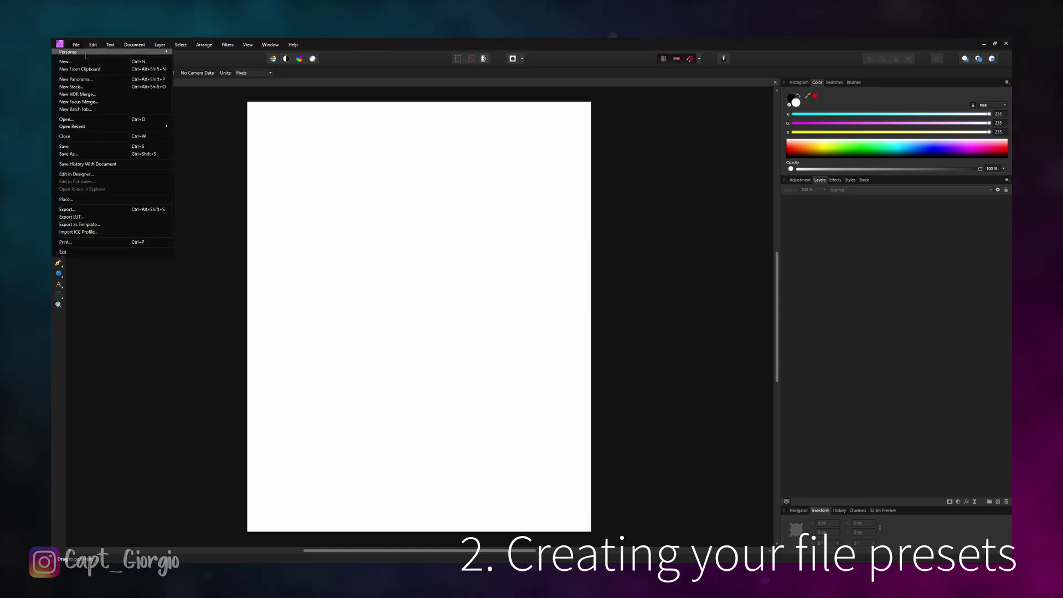
{"action": "left_click", "coordinate": [77, 53]}
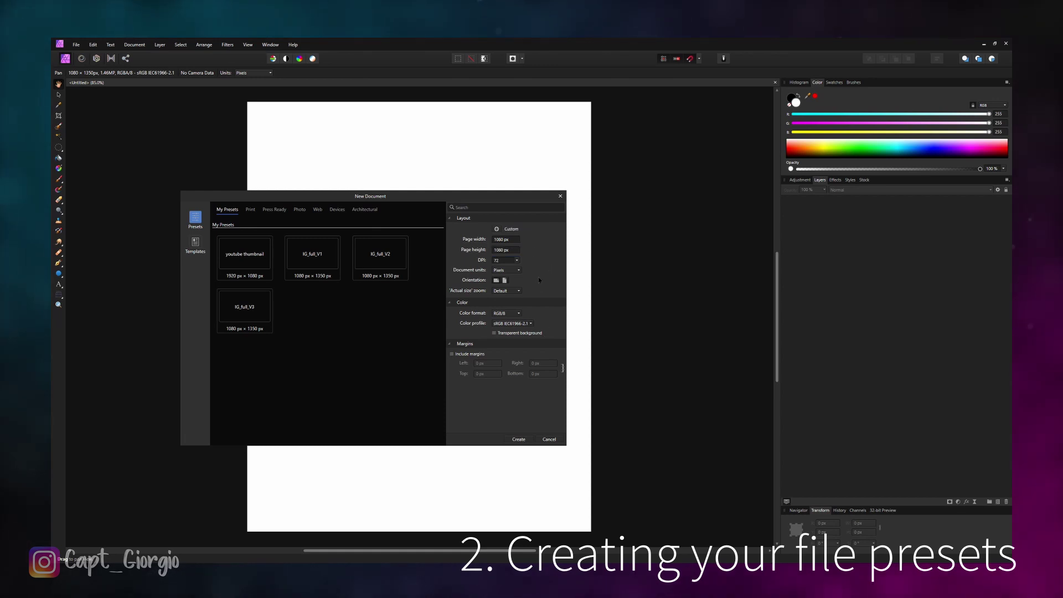
{"action": "left_click", "coordinate": [497, 230]}
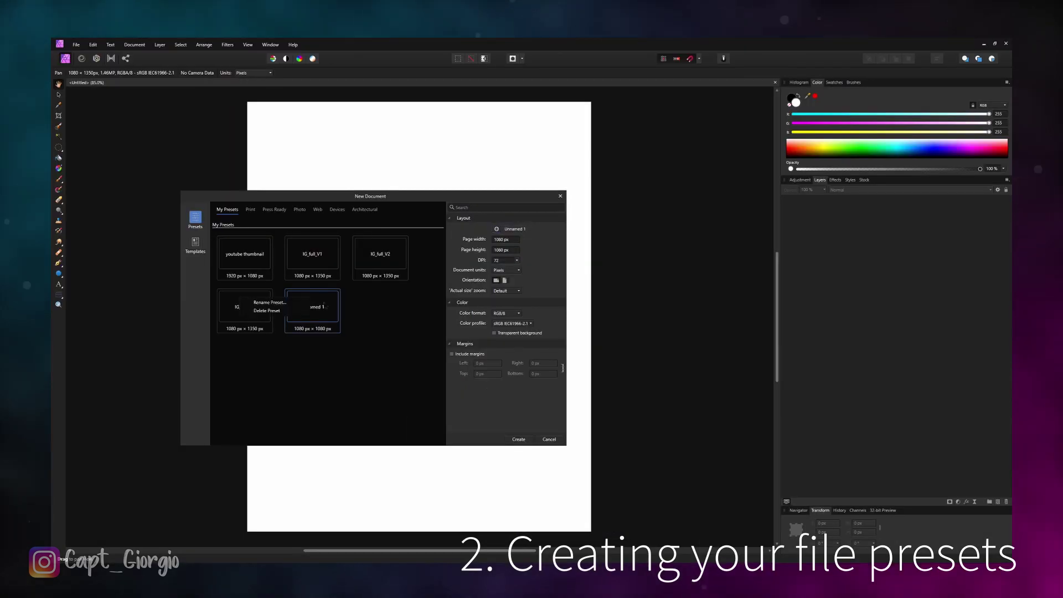
{"action": "left_click", "coordinate": [296, 304]}
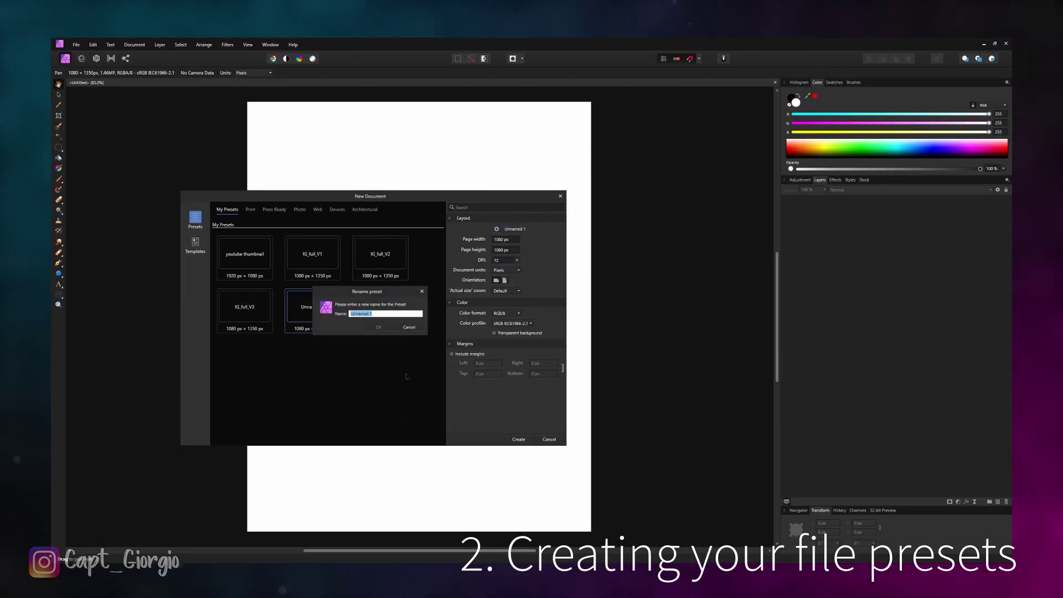
{"action": "type", "text": "IG_Square_Preset"}
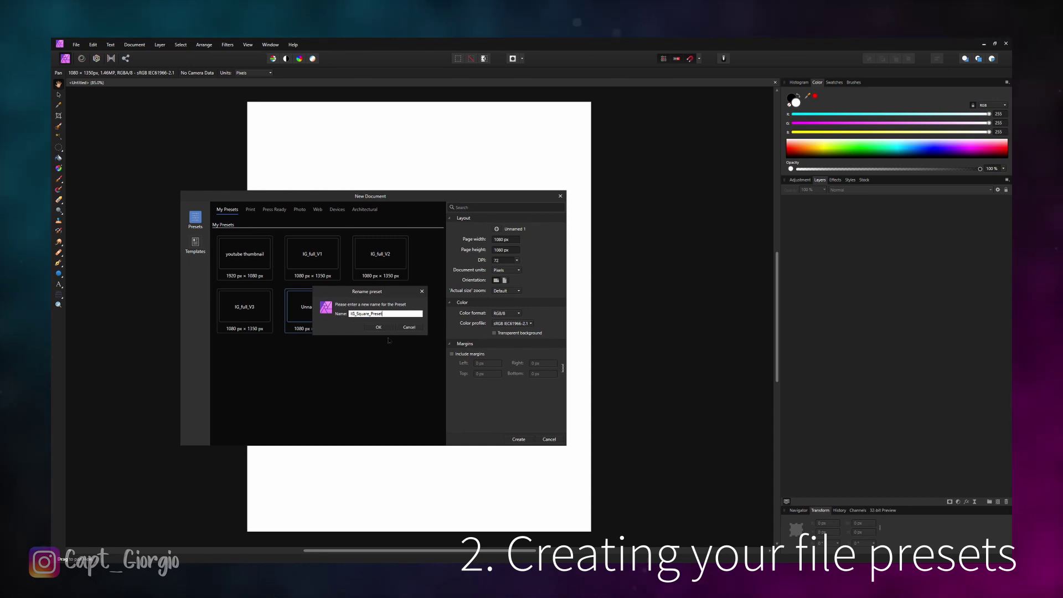
{"action": "key", "text": "Return"}
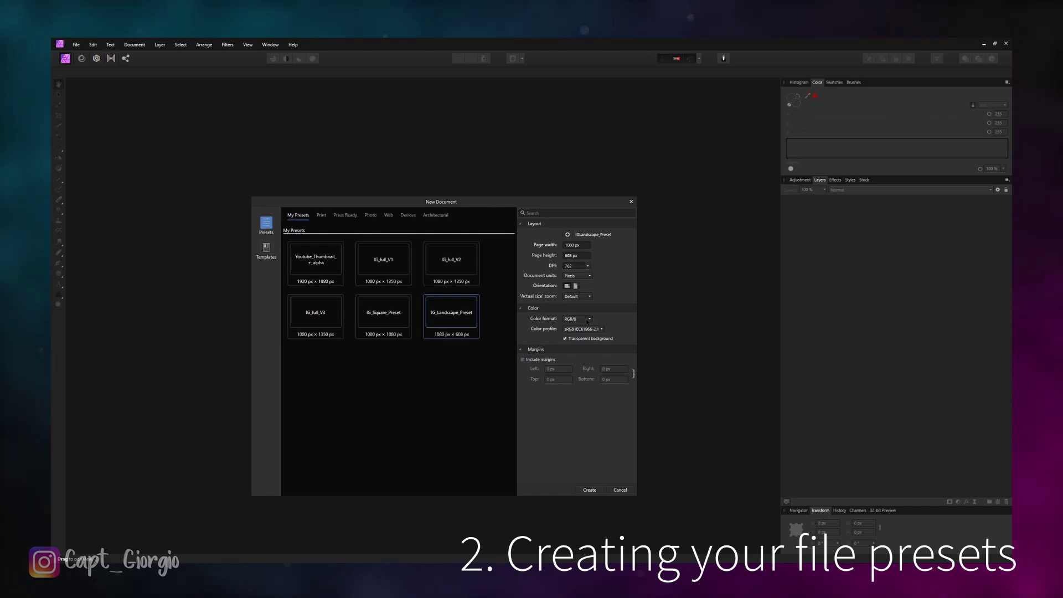
- Create a transparent 1080 × 1350 px document from the IG_full_V1 preset
{"action": "left_click", "coordinate": [409, 284]}
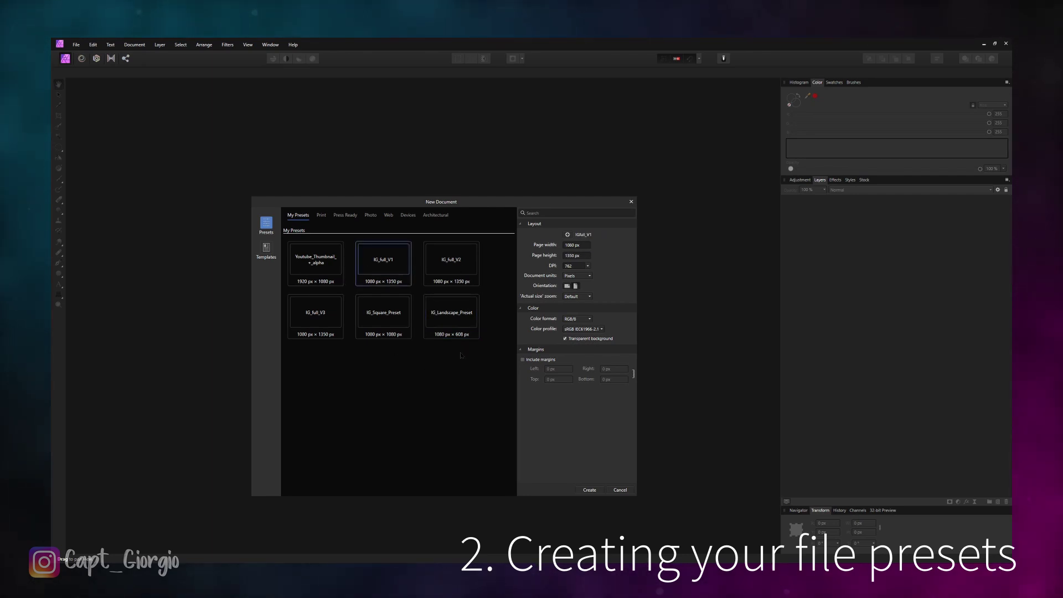
{"action": "left_click", "coordinate": [585, 486]}
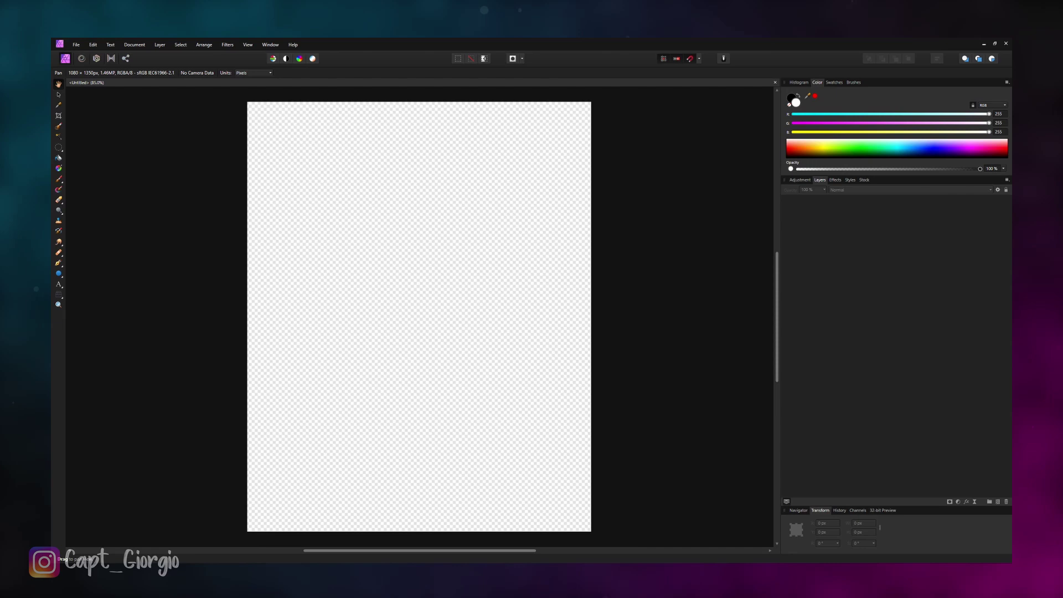
- Paste the tea_in_stove photo and scale it down to about 44% to cover the canvas
{"action": "key", "text": "ctrl+v"}
{"action": "key", "text": "v"}
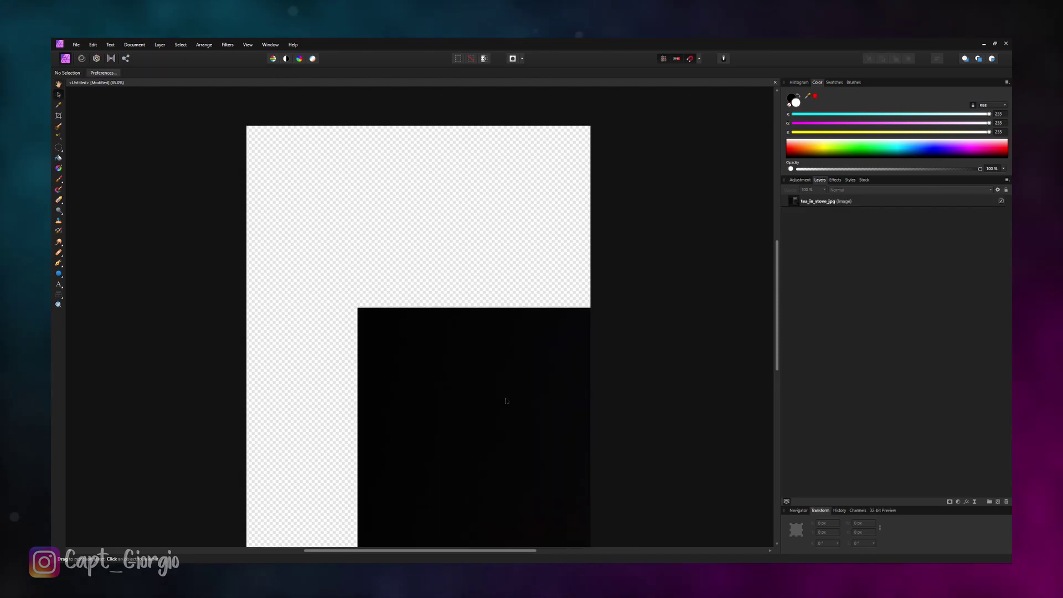
{"action": "left_click_drag", "start_coordinate": [469, 369], "coordinate": [301, 306]}
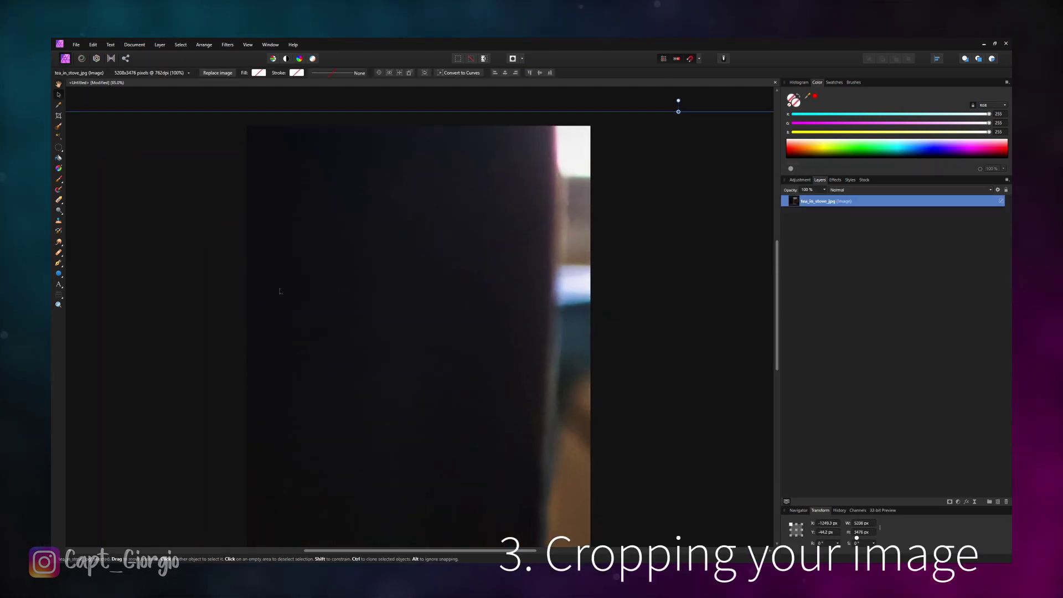
{"action": "scroll", "coordinate": [435, 333], "scroll_direction": "down", "scroll_amount": 8}
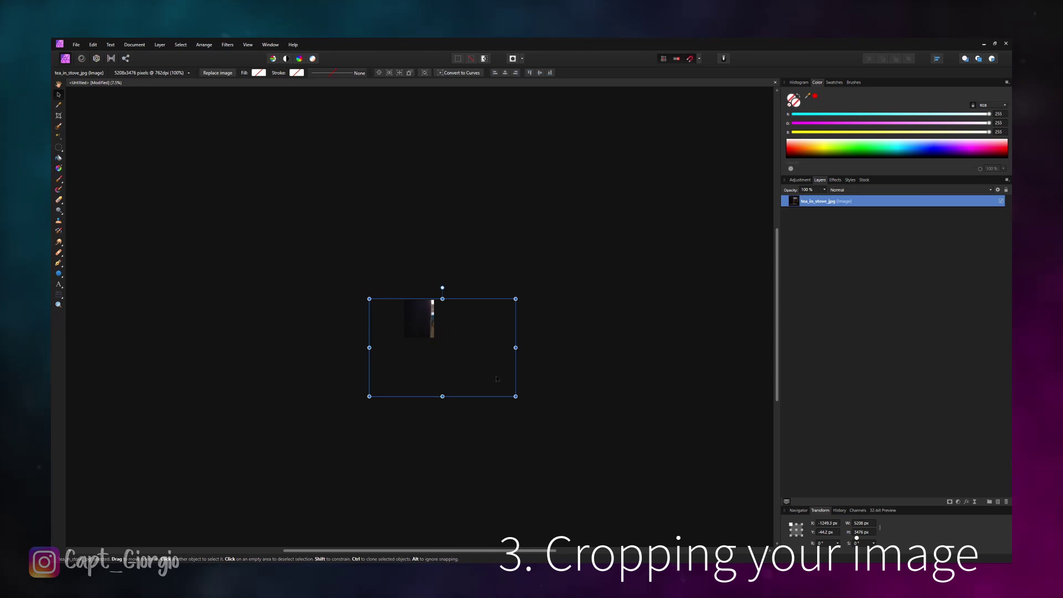
{"action": "left_click_drag", "start_coordinate": [515, 395], "coordinate": [443, 340]}
- Fit the document in view, shift the photo slightly right, and deselect the layer
{"action": "key", "text": "ctrl+0"}
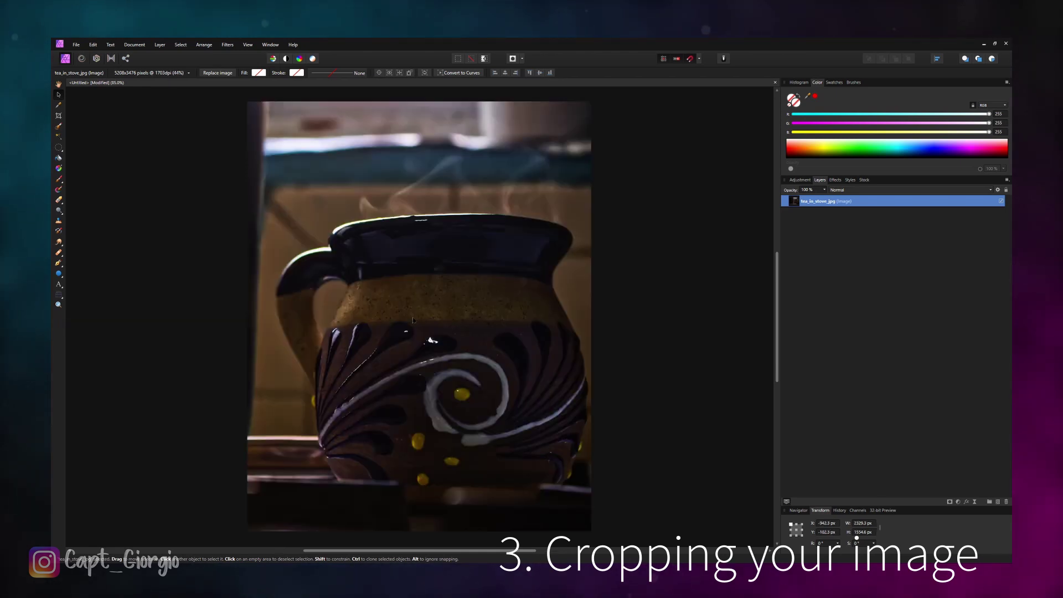
{"action": "left_click_drag", "start_coordinate": [428, 304], "coordinate": [443, 354]}
{"action": "key", "text": "ctrl+minus"}
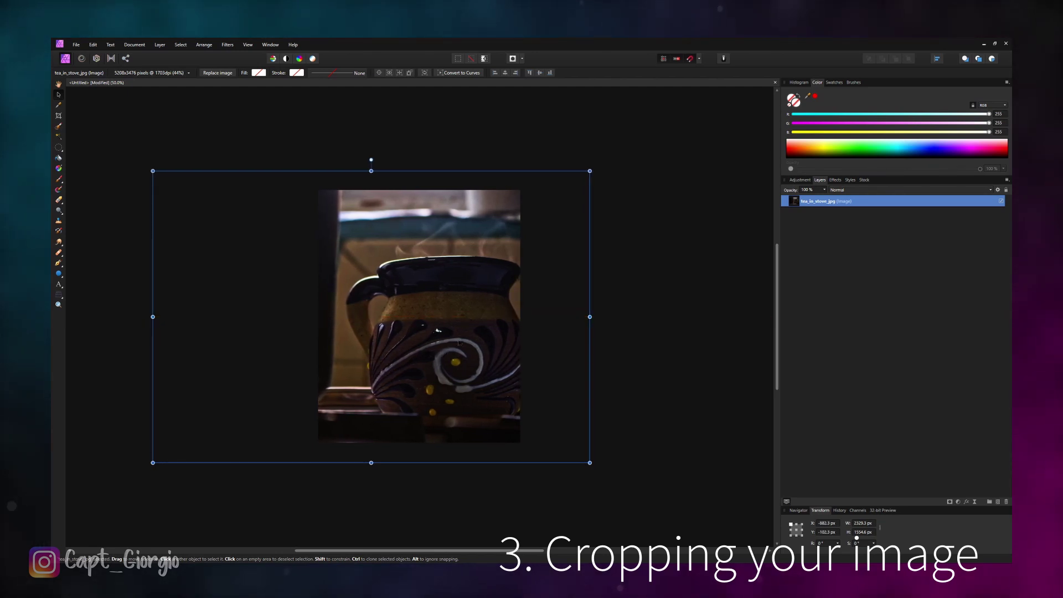
{"action": "left_click", "coordinate": [636, 299]}
{"action": "left_click", "coordinate": [353, 351]}
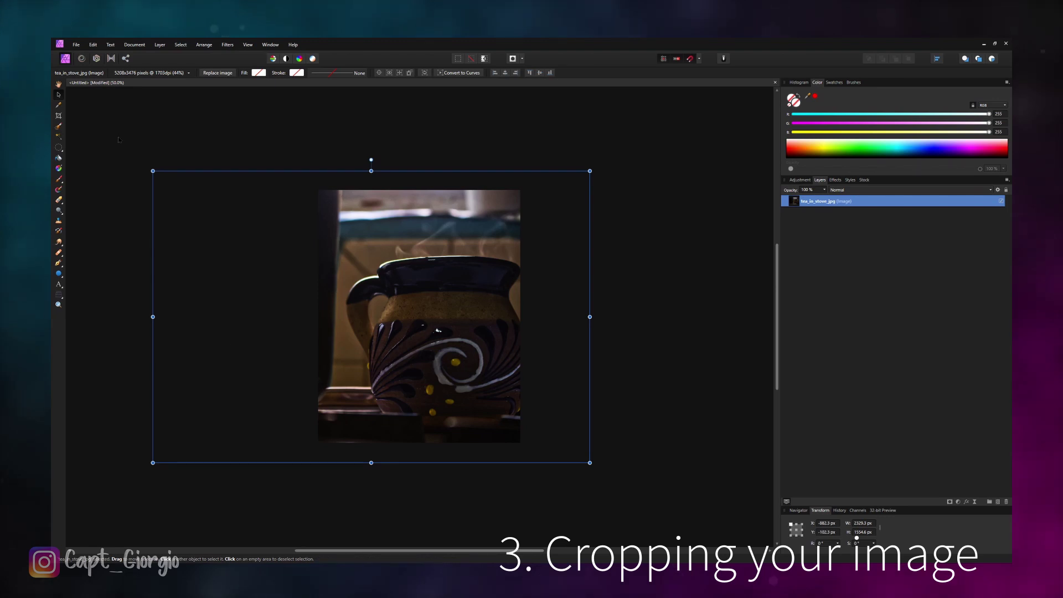
{"action": "key", "text": "ctrl+d"}
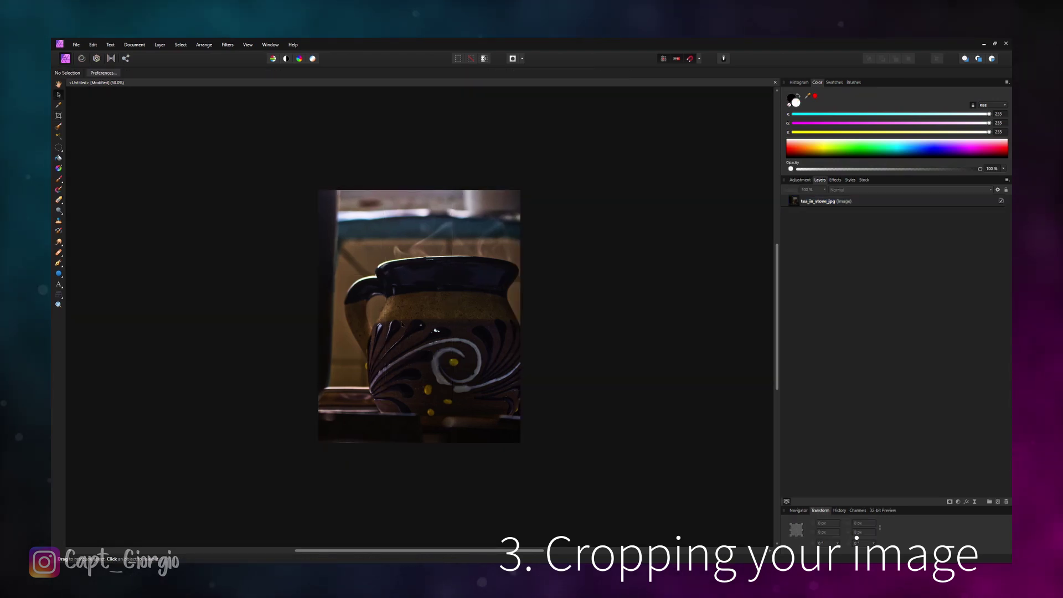
- Straighten the photo with the Crop Tool along its bottom edge
{"action": "left_click", "coordinate": [401, 324]}
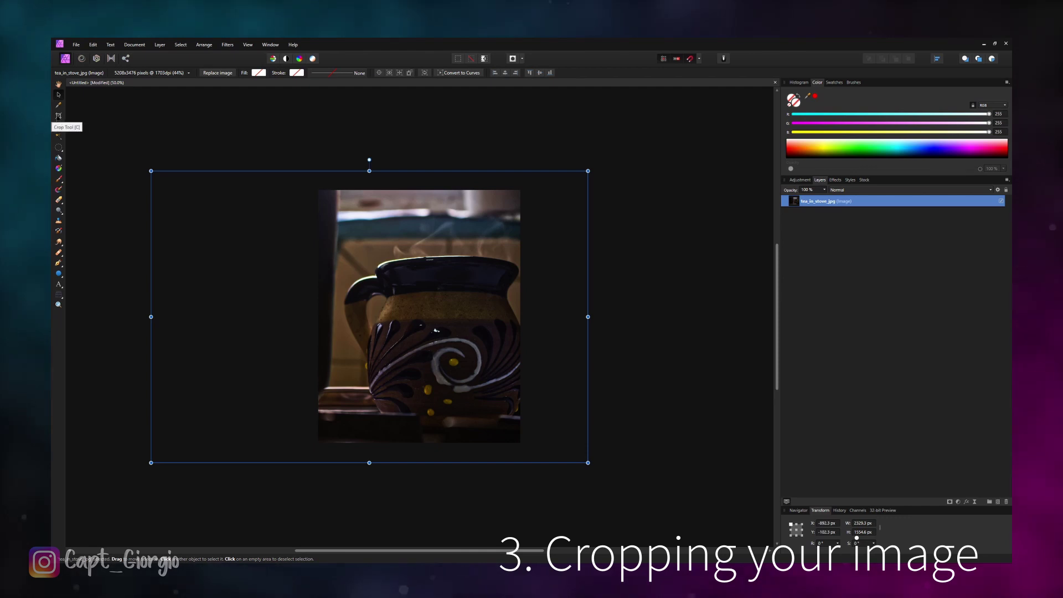
{"action": "left_click", "coordinate": [59, 116]}
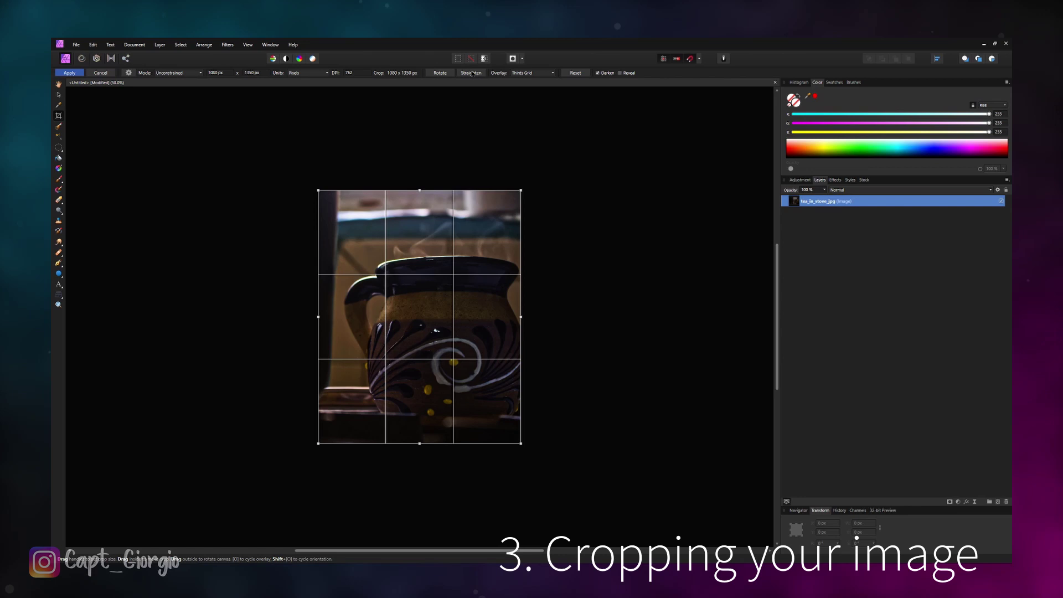
{"action": "left_click", "coordinate": [474, 74]}
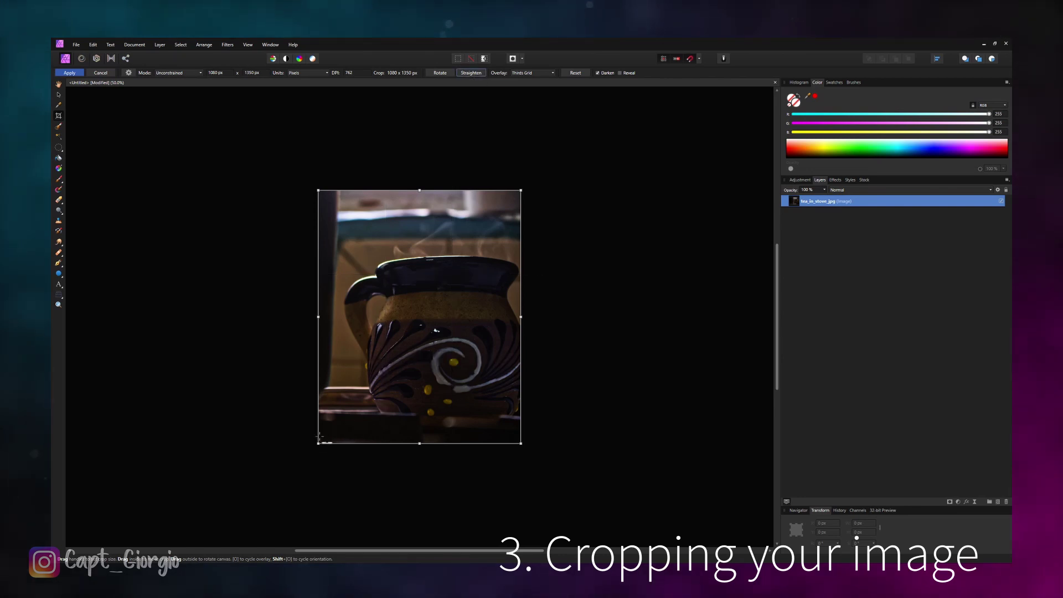
{"action": "left_click_drag", "start_coordinate": [309, 433], "coordinate": [571, 443]}
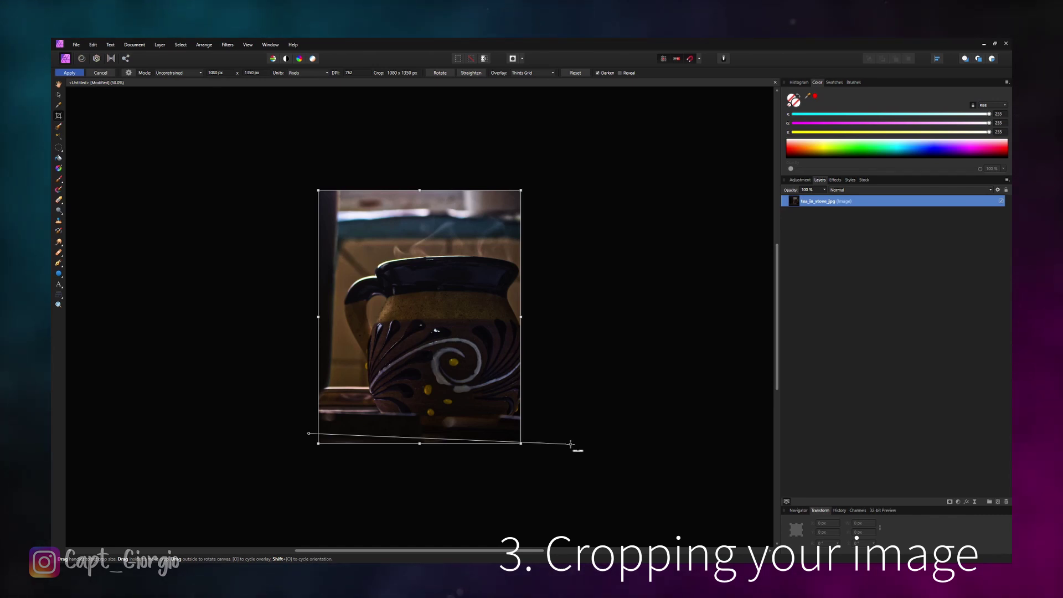
{"action": "left_click_drag", "start_coordinate": [571, 443], "coordinate": [571, 444]}
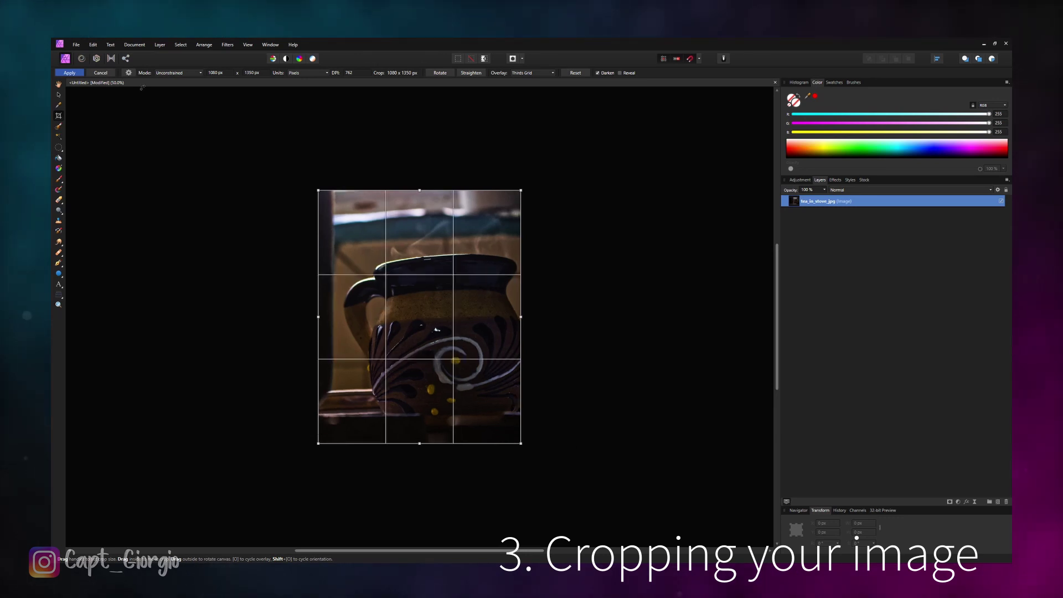
- Apply the 1080 × 1350 crop and zoom out to show the whole photo
{"action": "left_click", "coordinate": [70, 73]}
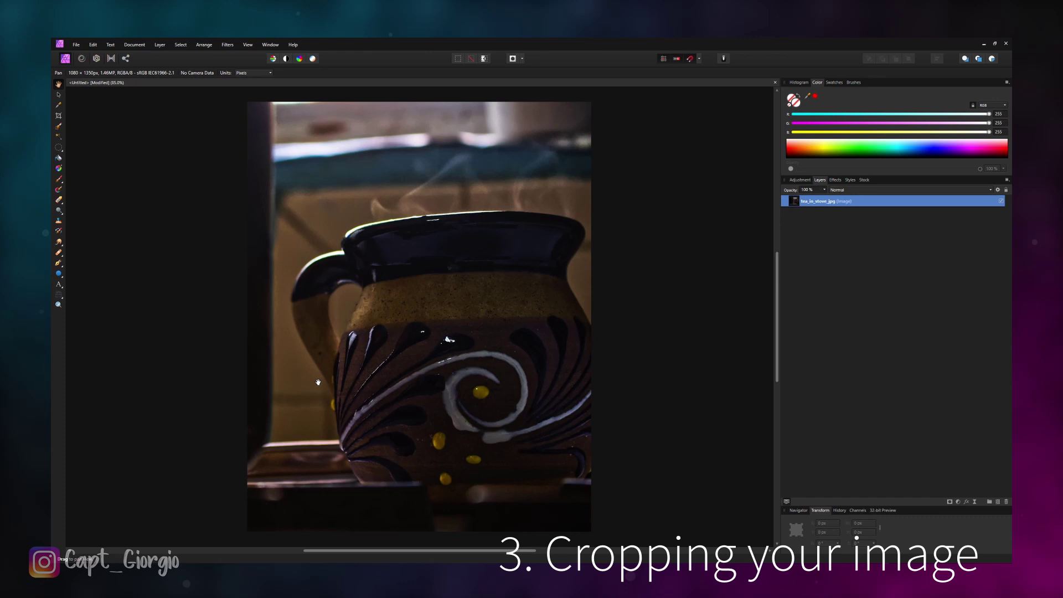
{"action": "key", "text": "ctrl+minus"}
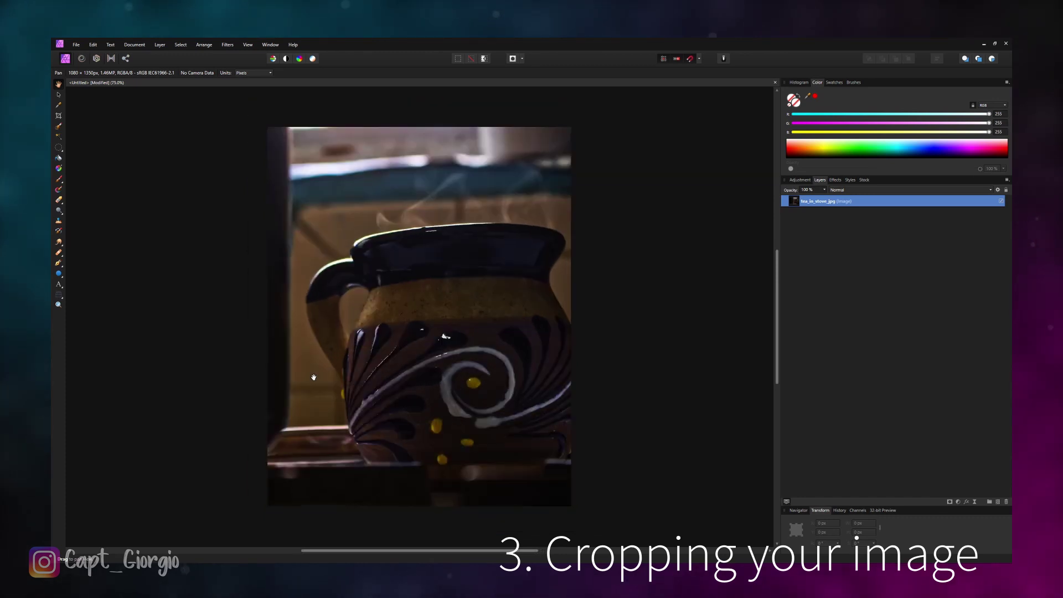
{"action": "key", "text": "ctrl+minus"}
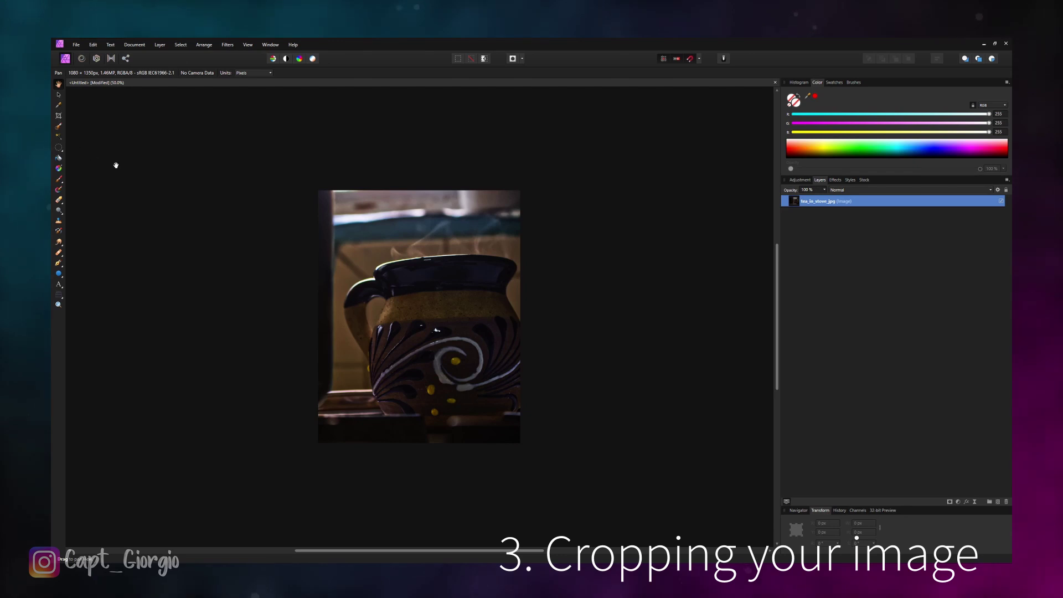
- Bring the crop grid back over the mug photo with the Crop Tool
{"action": "left_click", "coordinate": [59, 115]}
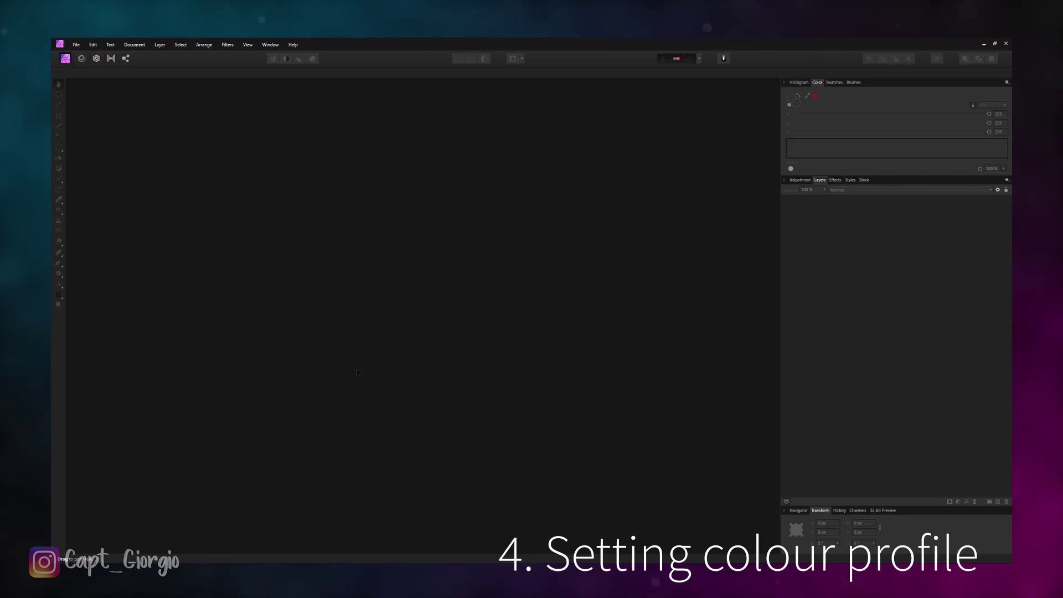
- Check the IG_full_V1 1080 × 1350 sRGB preset in File > New, then zoom out on the cropped photo
{"action": "left_click", "coordinate": [76, 46]}
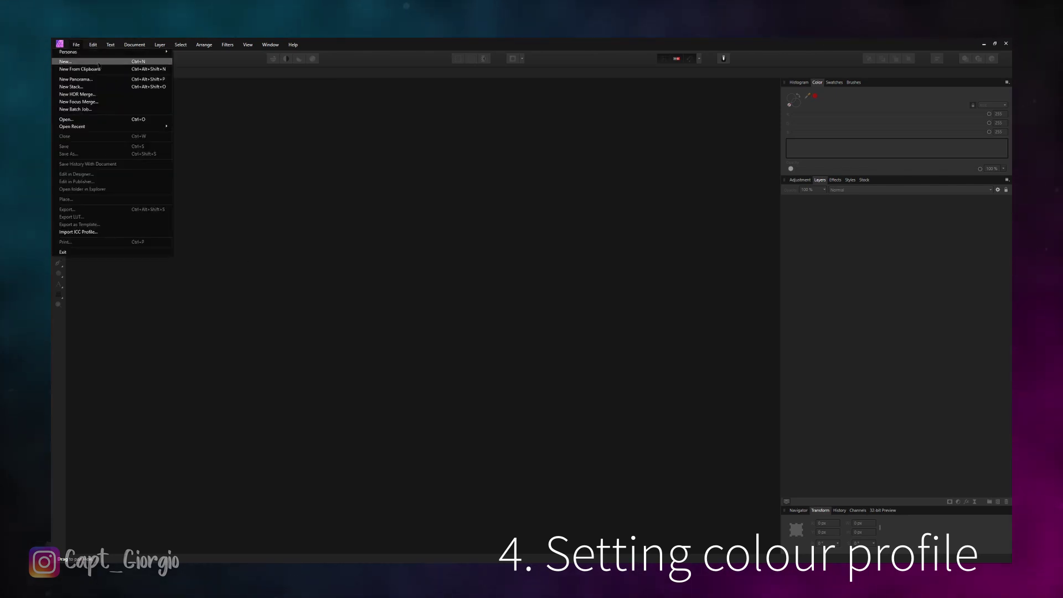
{"action": "left_click", "coordinate": [99, 65]}
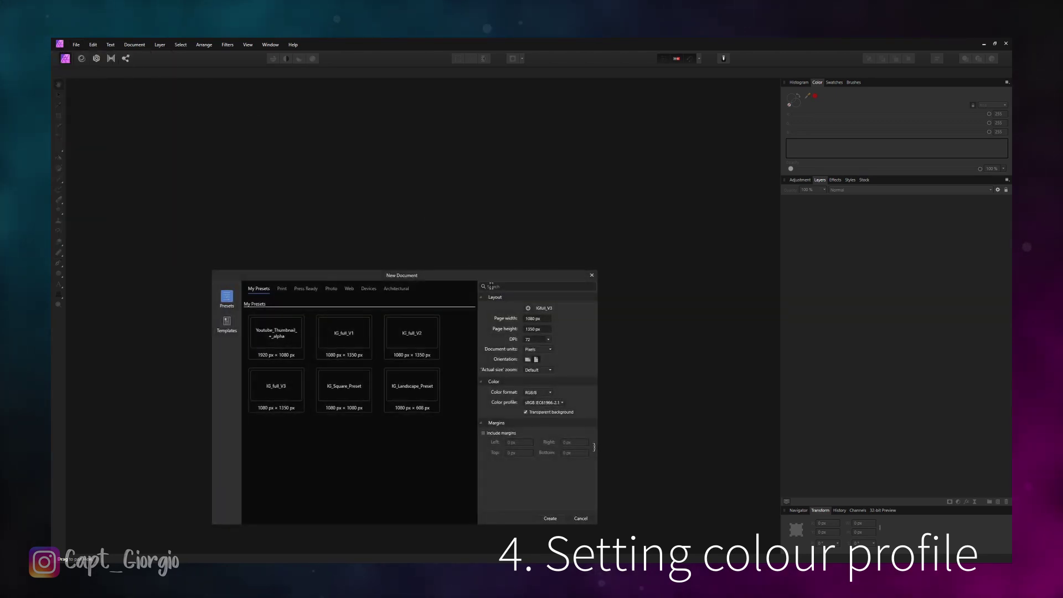
{"action": "left_click_drag", "start_coordinate": [482, 281], "coordinate": [519, 252]}
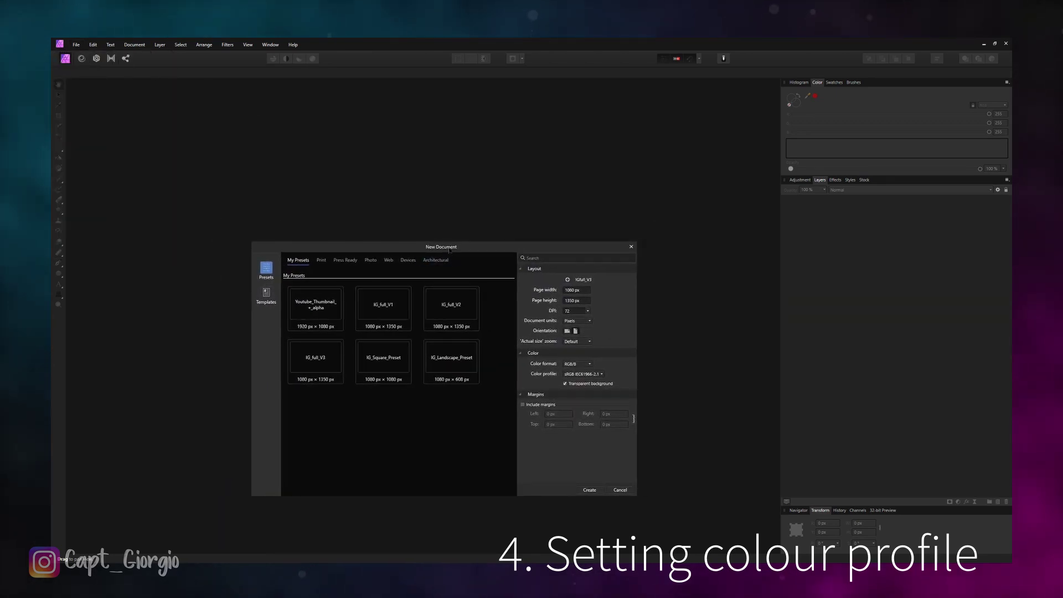
{"action": "left_click_drag", "start_coordinate": [449, 250], "coordinate": [433, 196]}
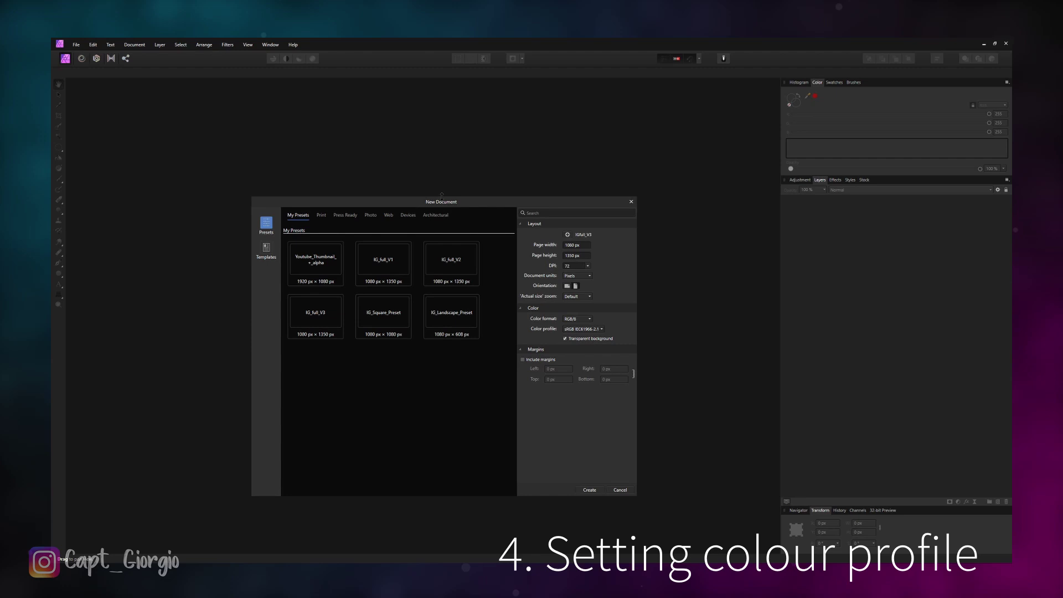
{"action": "left_click", "coordinate": [396, 254]}
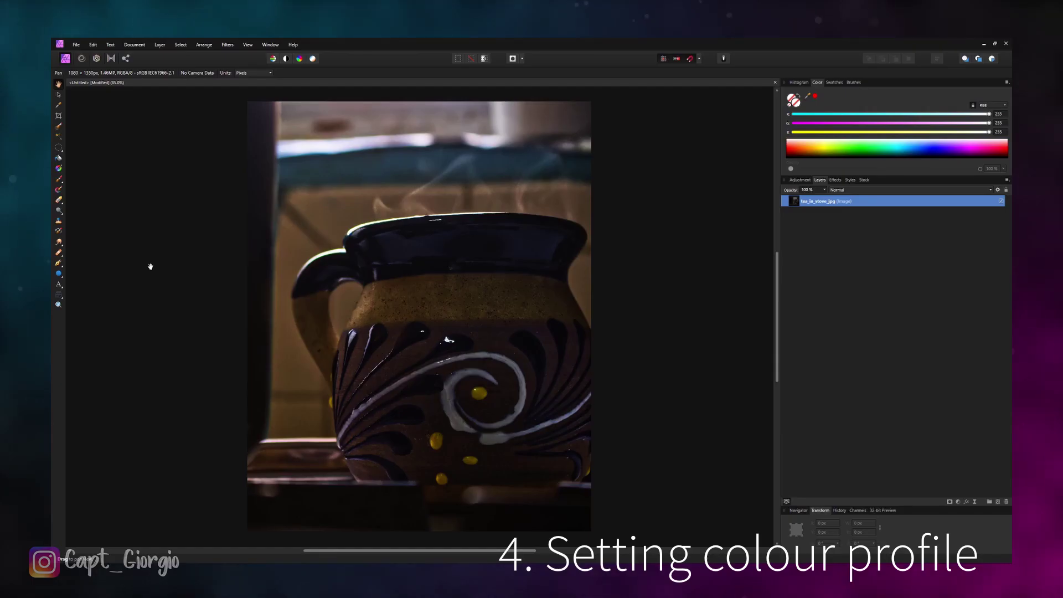
{"action": "key", "text": "ctrl+minus"}
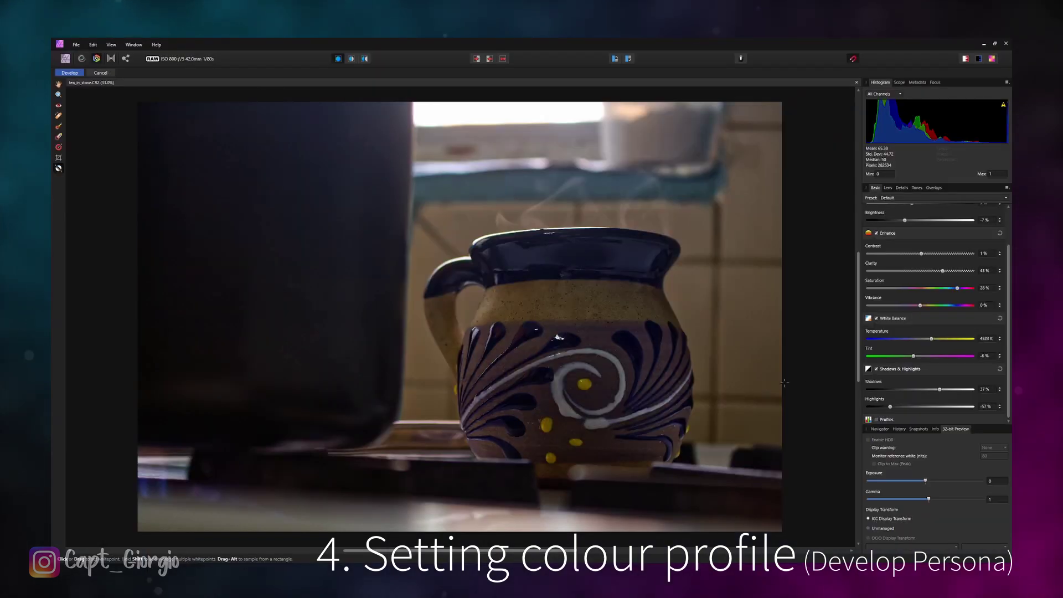
- Enable Profiles in the Develop Persona and open the Output Profile list to pick sRGB IEC61966-2.1
{"action": "left_click", "coordinate": [877, 419]}
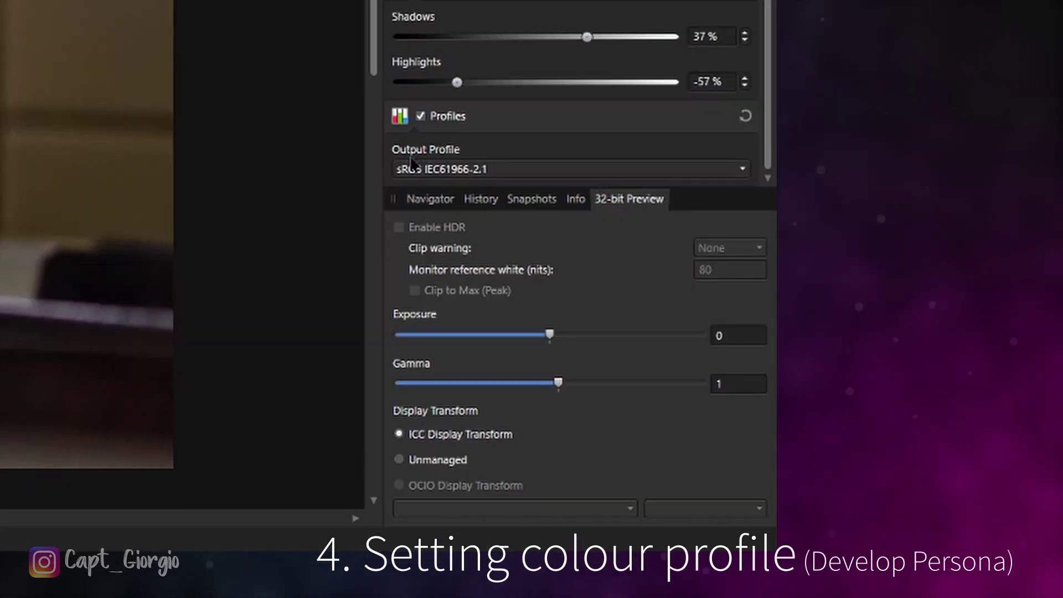
{"action": "left_click", "coordinate": [432, 173]}
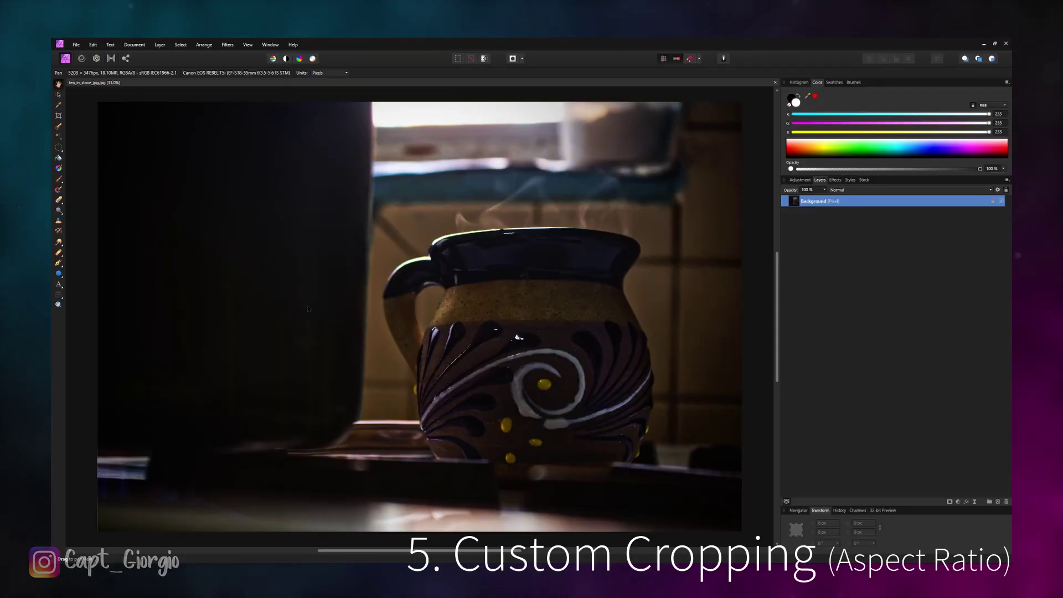
- Start a crop locked to the Original Ratio and resize the frame
{"action": "key", "text": "c"}
{"action": "key", "text": "h"}
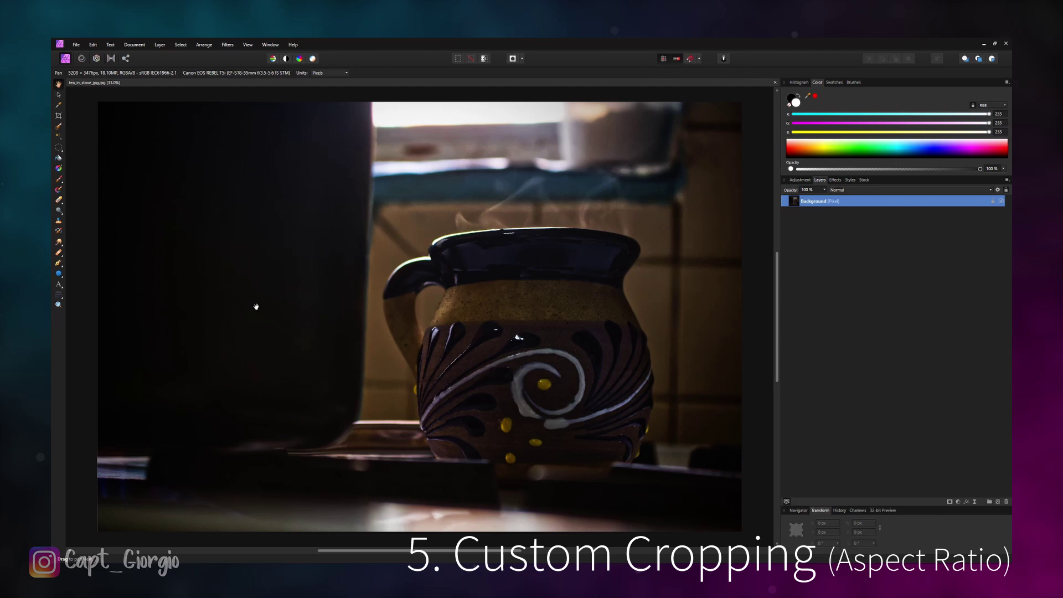
{"action": "left_click", "coordinate": [60, 116]}
{"action": "left_click", "coordinate": [177, 72]}
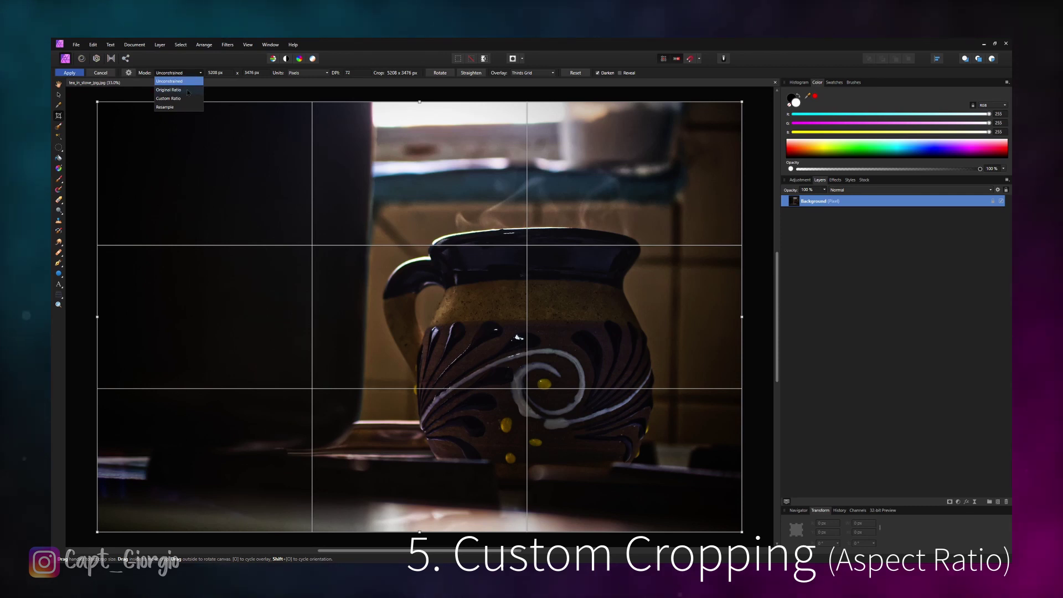
{"action": "left_click", "coordinate": [187, 91]}
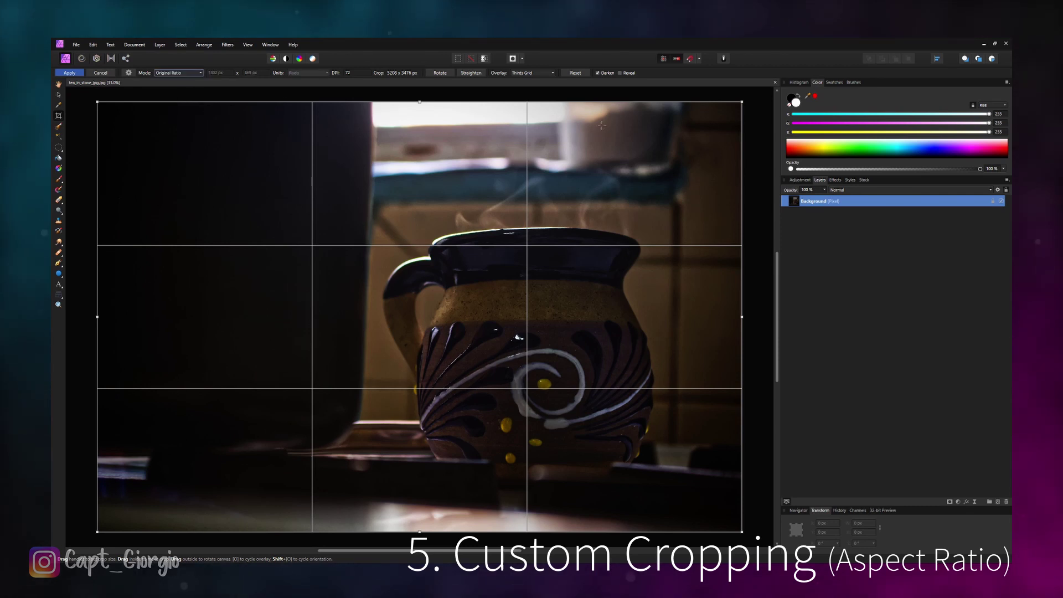
{"action": "left_click_drag", "start_coordinate": [741, 103], "coordinate": [707, 120]}
- Switch the crop to Unconstrained and tighten it around the mug to about 3973 × 2447 px
{"action": "left_click", "coordinate": [180, 74]}
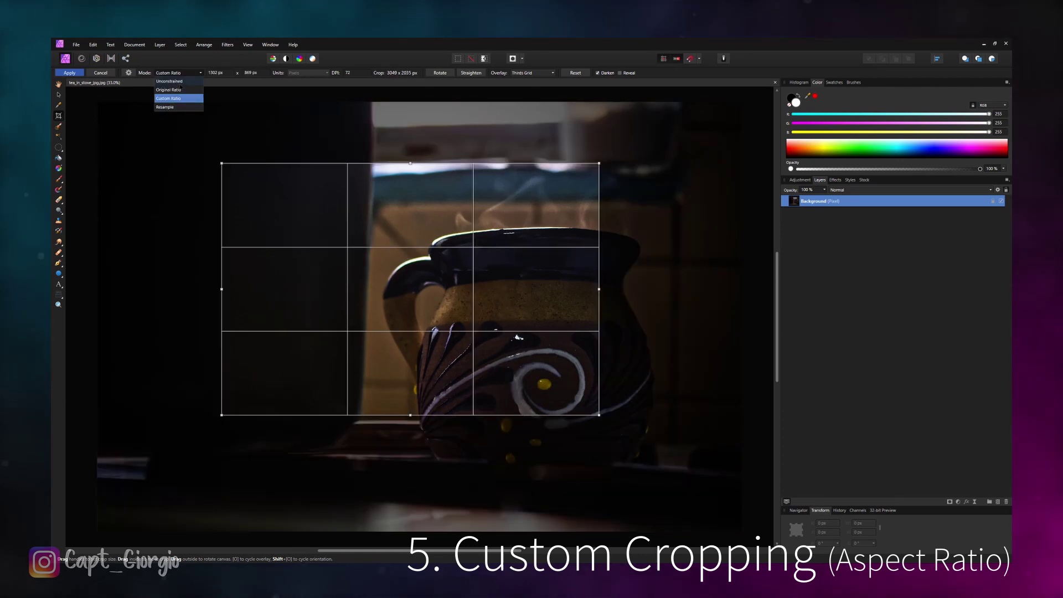
{"action": "left_click", "coordinate": [178, 81]}
{"action": "left_click_drag", "start_coordinate": [600, 162], "coordinate": [713, 112]}
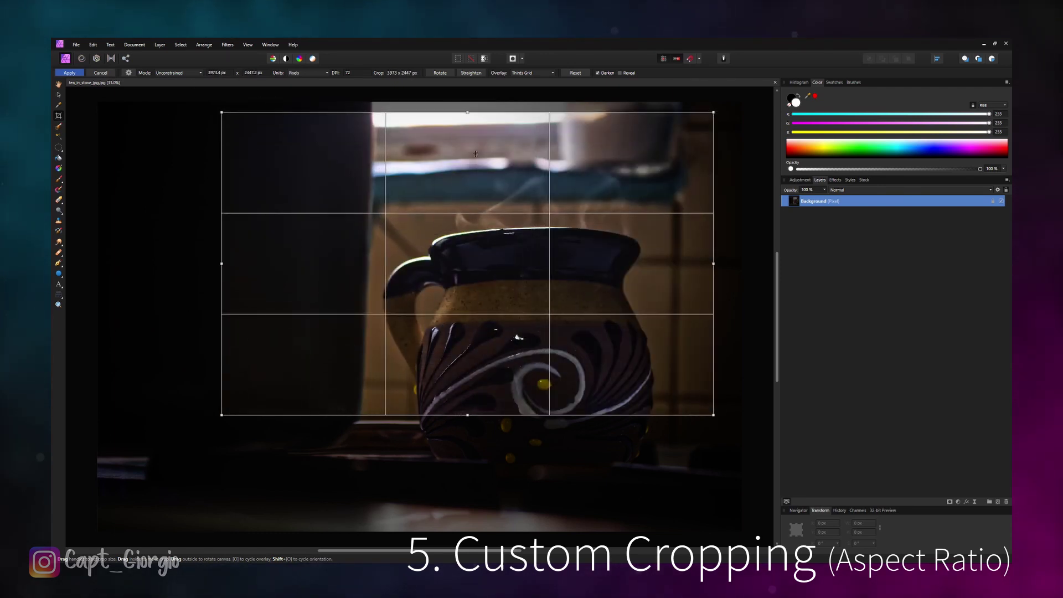
- Toggle snapping and extend the crop frame to the photo's full width and height
{"action": "left_click", "coordinate": [691, 61]}
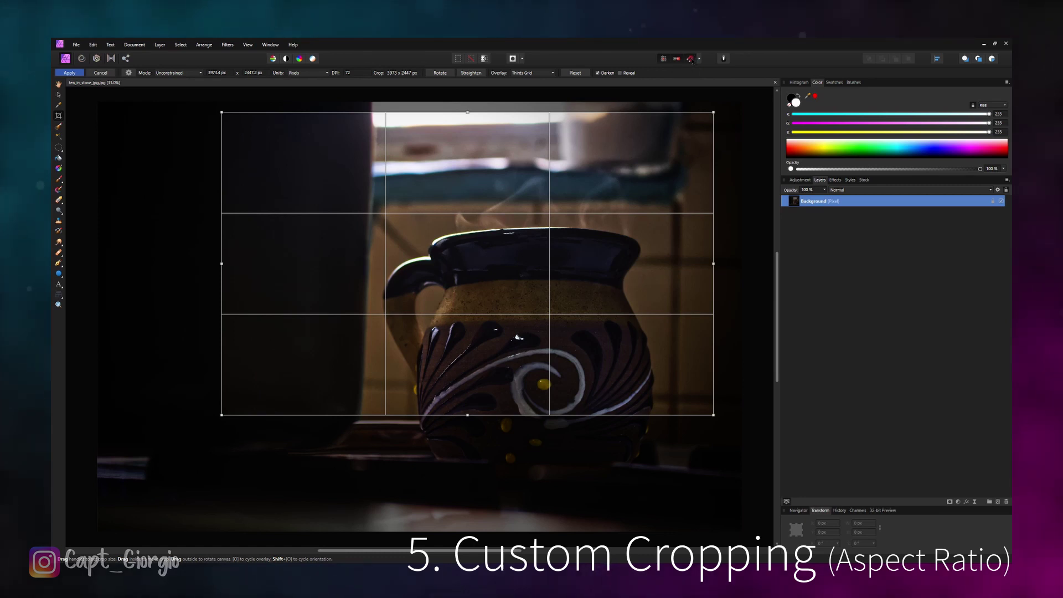
{"action": "left_click_drag", "start_coordinate": [709, 110], "coordinate": [742, 101]}
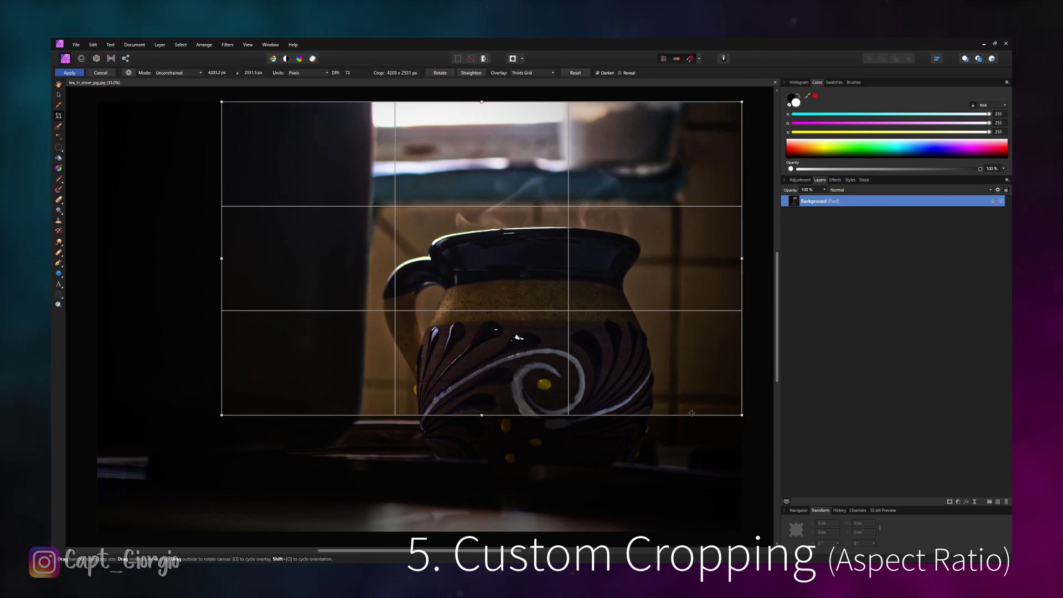
{"action": "left_click_drag", "start_coordinate": [744, 413], "coordinate": [742, 532]}
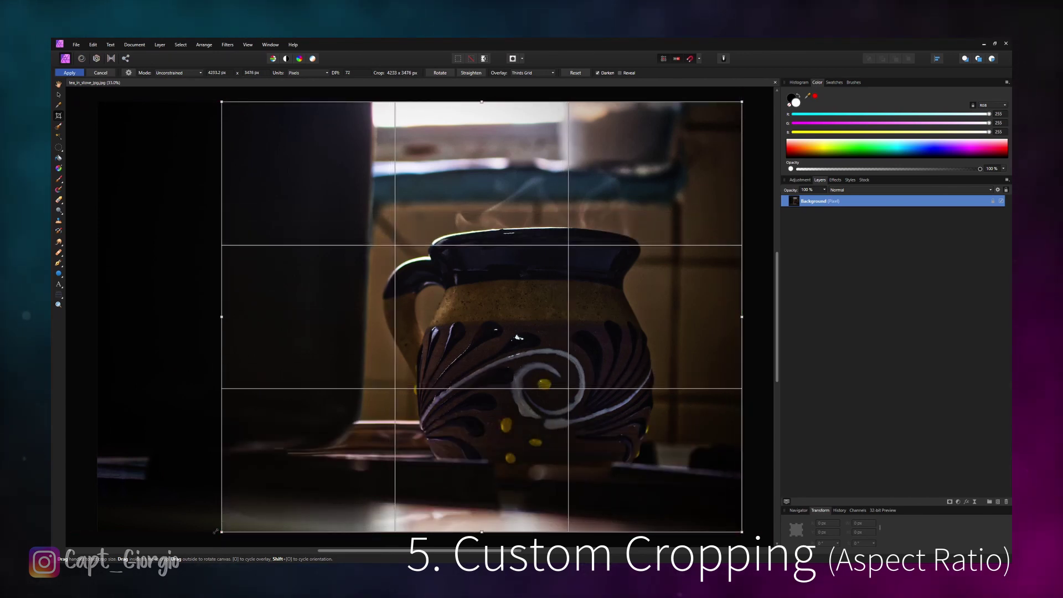
{"action": "left_click_drag", "start_coordinate": [216, 531], "coordinate": [97, 531]}
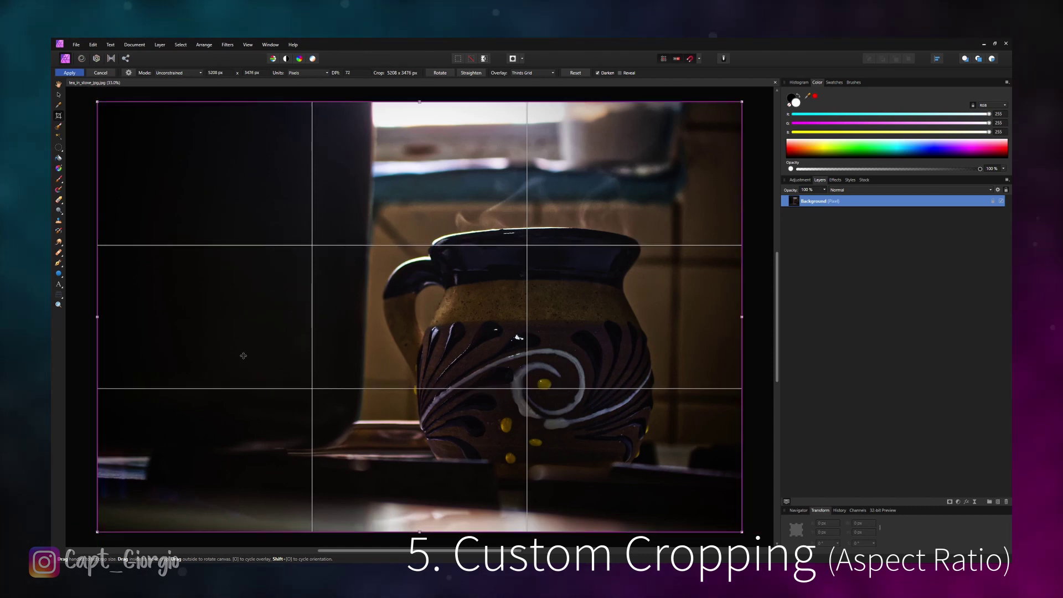
- Set the crop mode to Custom Ratio 2:1 and browse the ratio presets
{"action": "left_click", "coordinate": [128, 72]}
{"action": "left_click", "coordinate": [93, 109]}
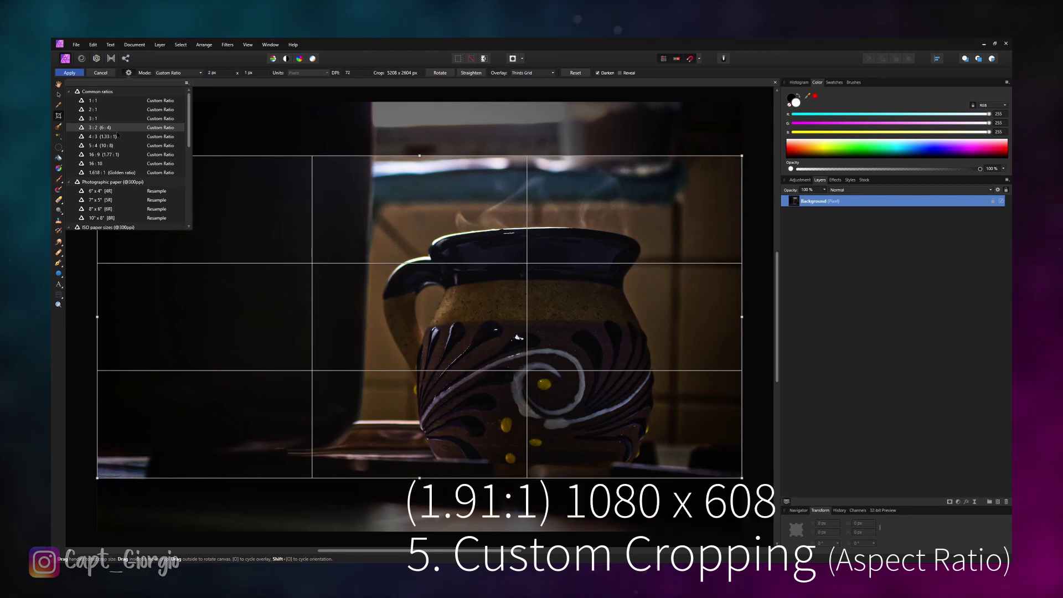
{"action": "scroll", "coordinate": [117, 135], "scroll_direction": "down", "scroll_amount": 8}
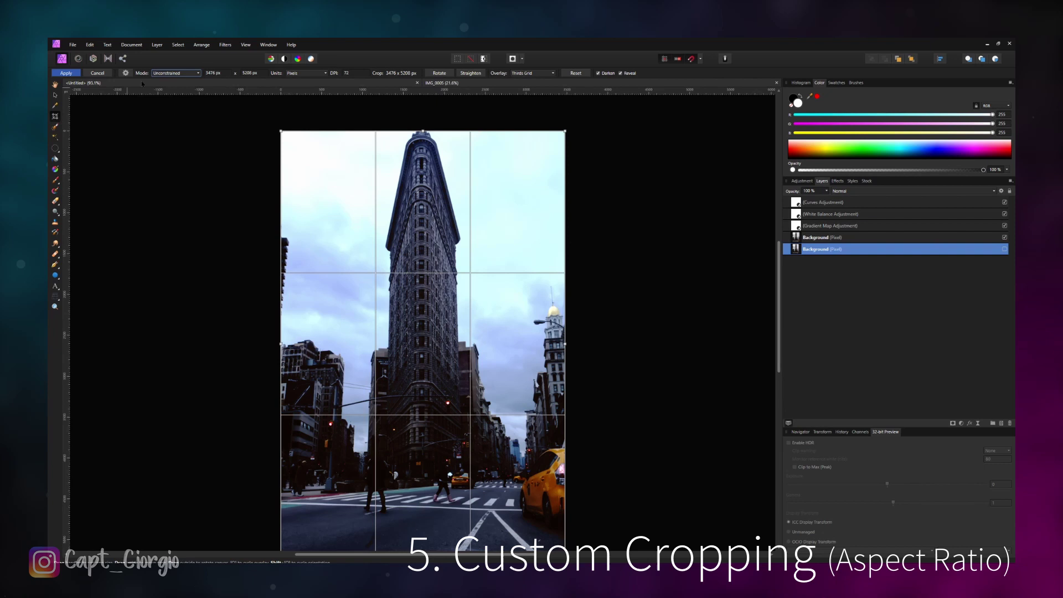
- Switch the crop mode to Custom Ratio and enter a 16:9 ratio
{"action": "left_click", "coordinate": [181, 73]}
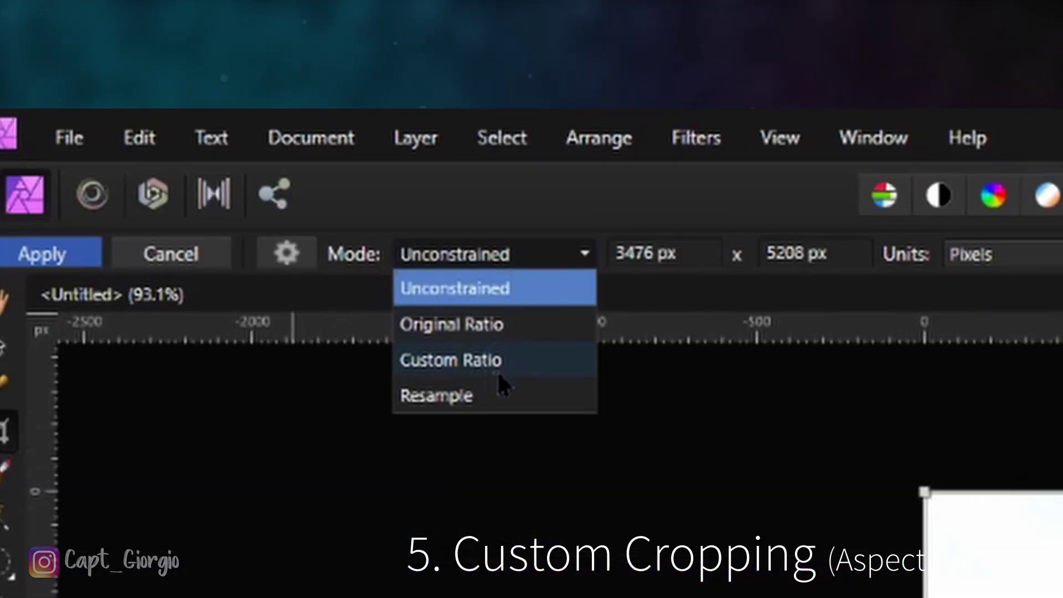
{"action": "left_click", "coordinate": [520, 374]}
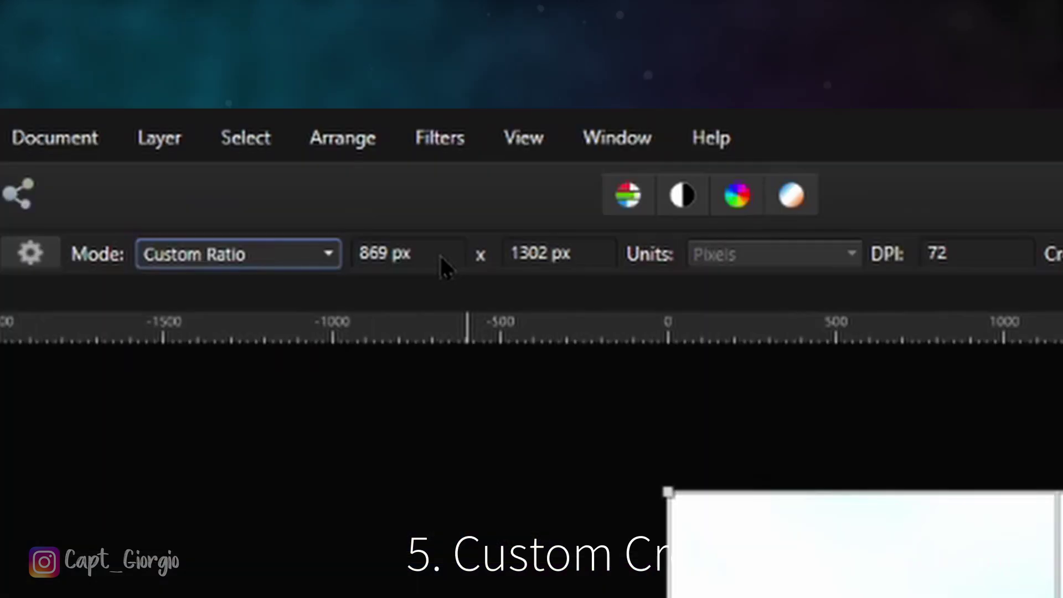
{"action": "left_click", "coordinate": [222, 73]}
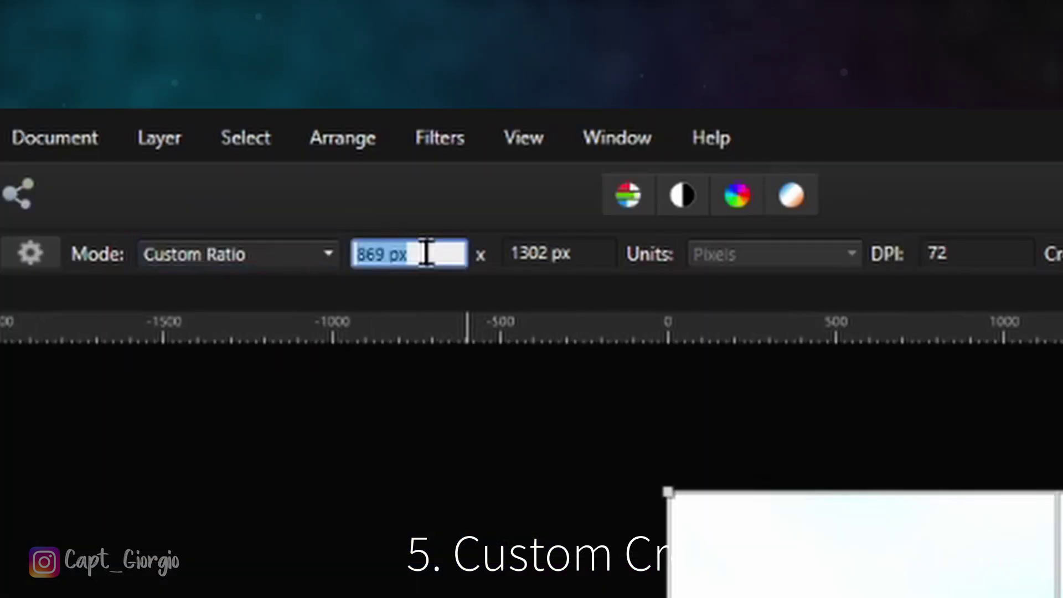
{"action": "type", "text": "16"}
{"action": "key", "text": "Tab"}
{"action": "type", "text": "9"}
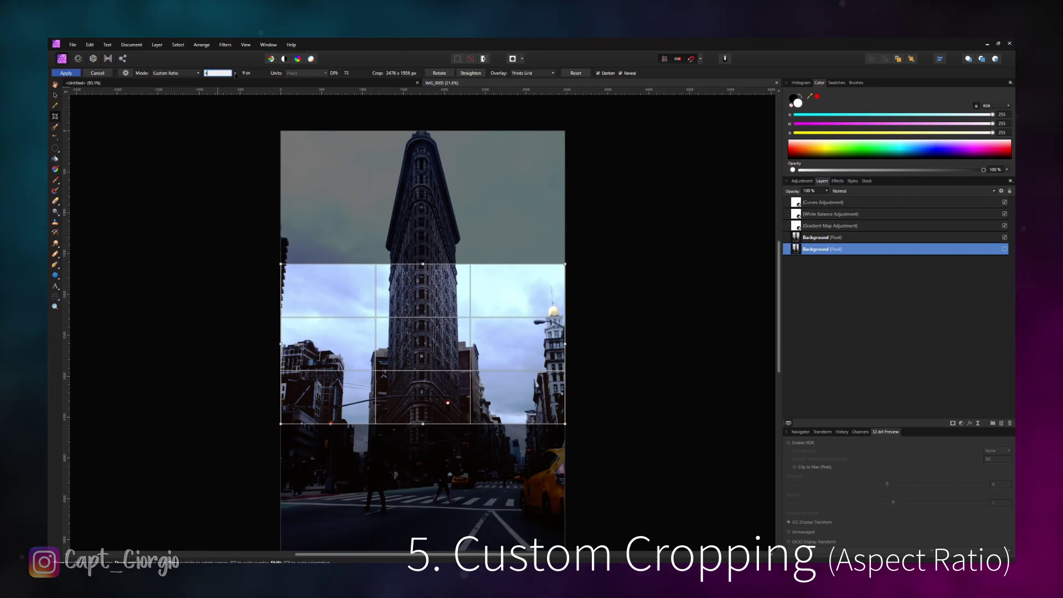
- Try a square 3:3 crop ratio, then change it to 3:5
{"action": "key", "text": "Tab"}
{"action": "type", "text": "3"}
{"action": "key", "text": "Tab"}
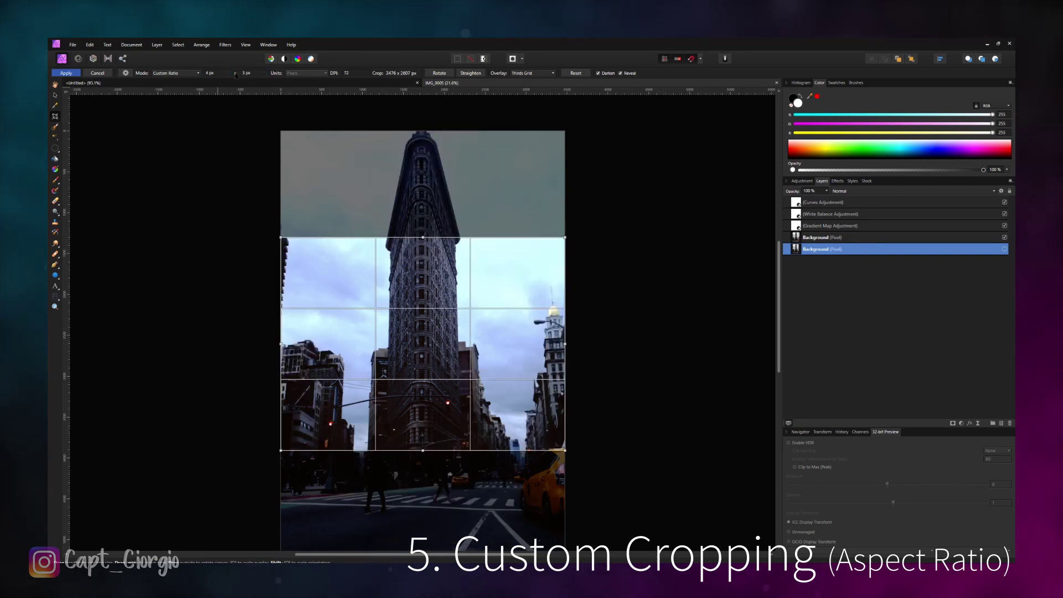
{"action": "left_click", "coordinate": [221, 72]}
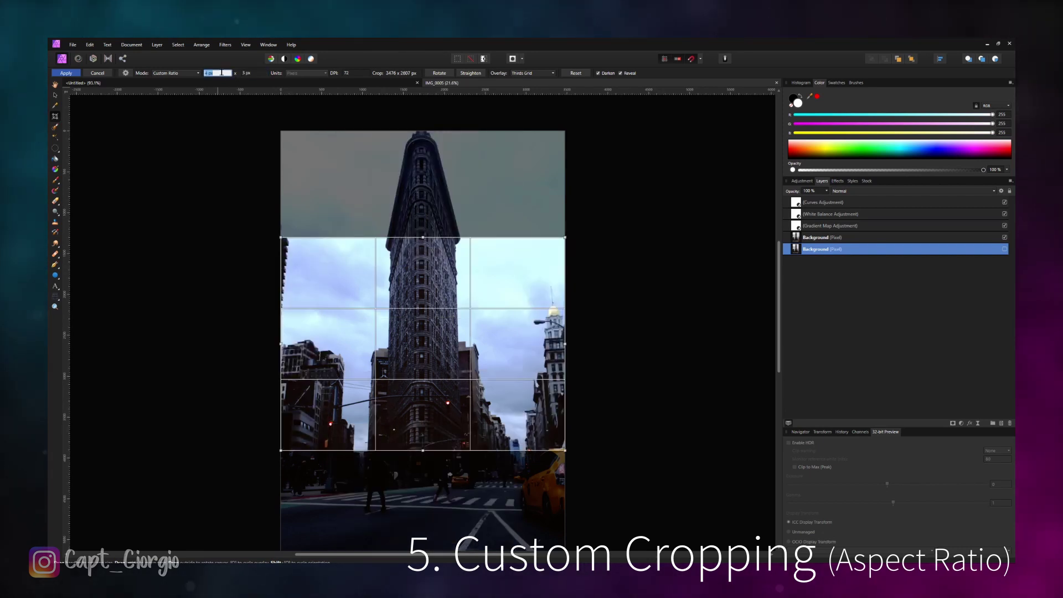
{"action": "type", "text": "3"}
{"action": "key", "text": "Tab"}
{"action": "type", "text": "5"}
{"action": "key", "text": "Tab"}
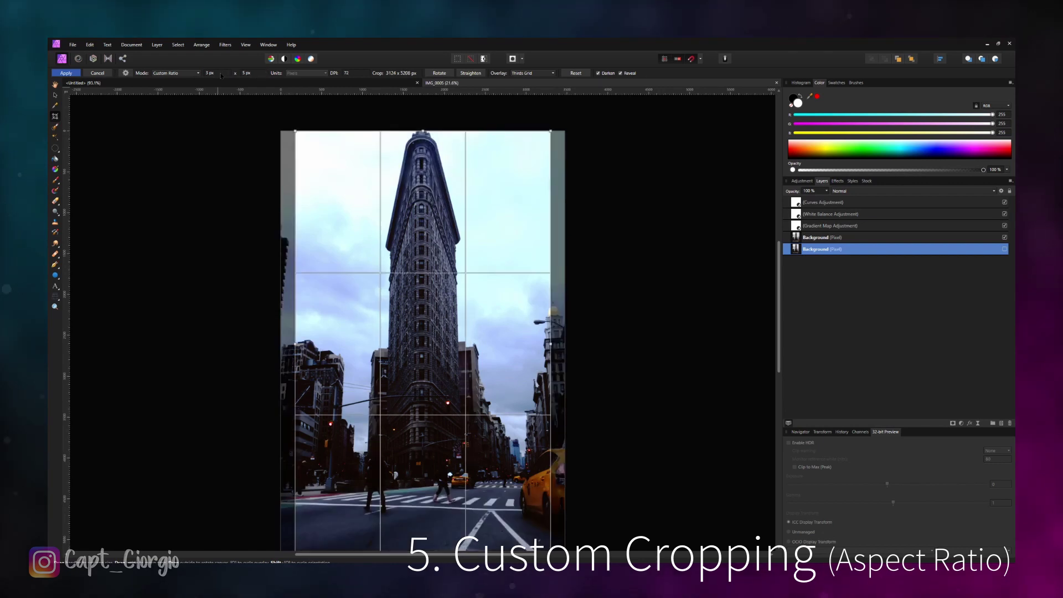
- Set the custom crop ratio to a wide 1.9:1
{"action": "left_click", "coordinate": [220, 72]}
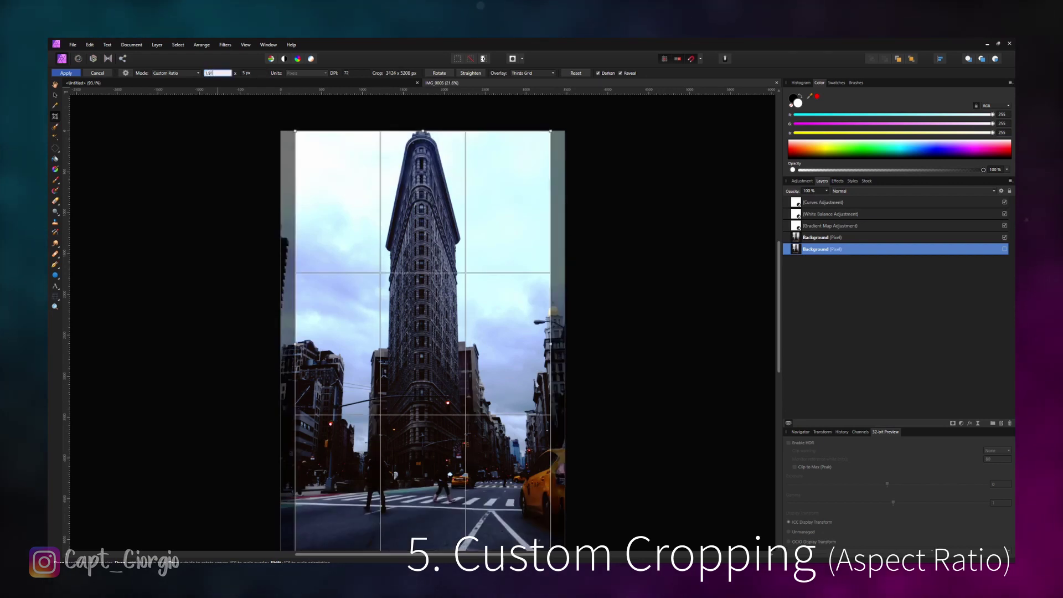
{"action": "type", "text": "1.9"}
{"action": "key", "text": "Tab"}
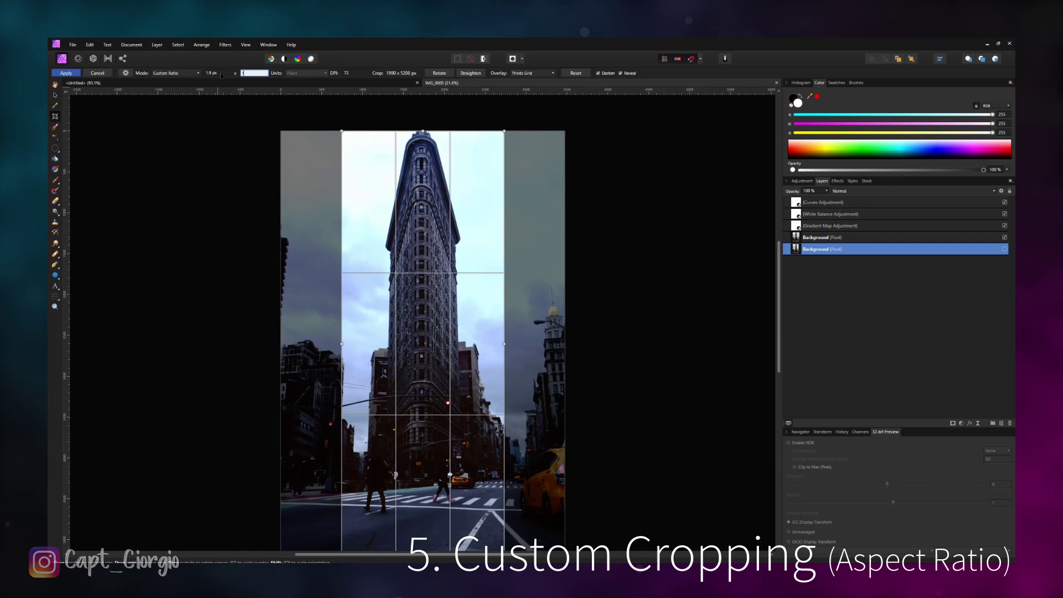
{"action": "type", "text": "1"}
{"action": "key", "text": "Tab"}
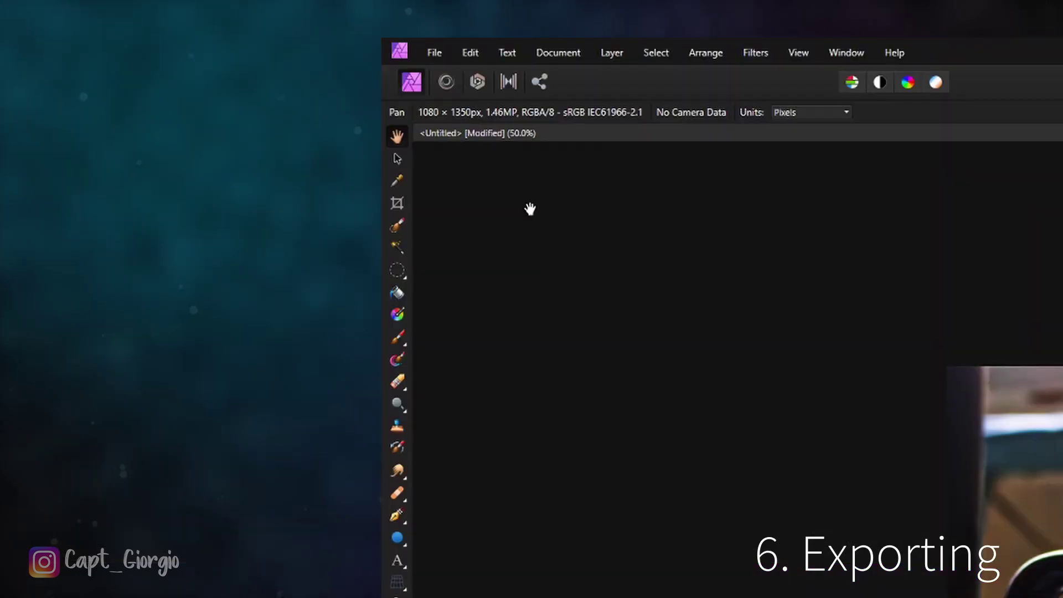
- Open the Export settings and compare PNG, GIF, TIFF and PSD before choosing JPEG
{"action": "left_click", "coordinate": [433, 56]}
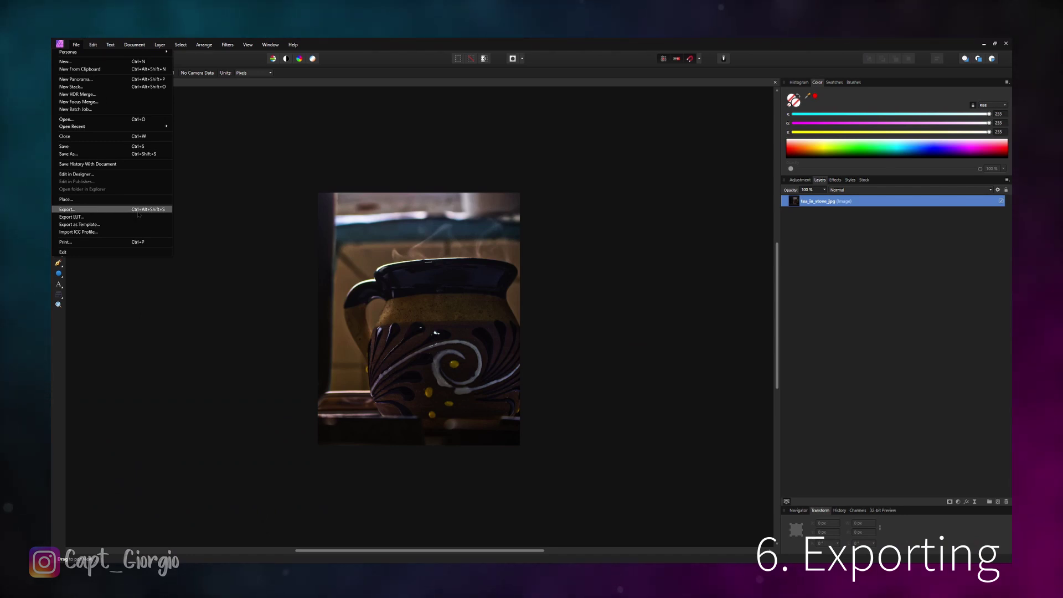
{"action": "left_click", "coordinate": [137, 212]}
{"action": "left_click_drag", "start_coordinate": [555, 223], "coordinate": [359, 276]}
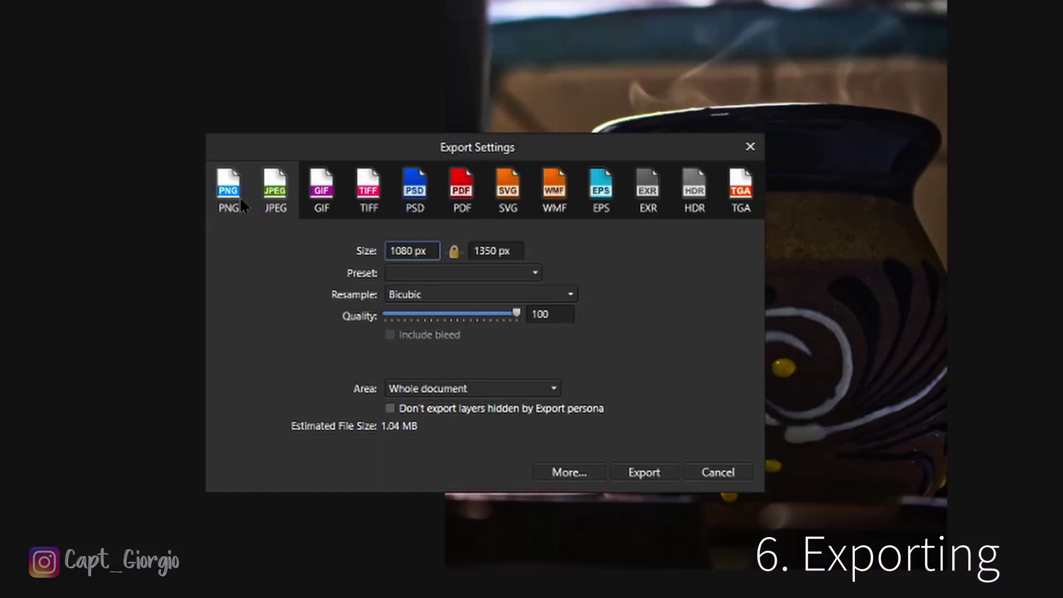
{"action": "left_click", "coordinate": [235, 295]}
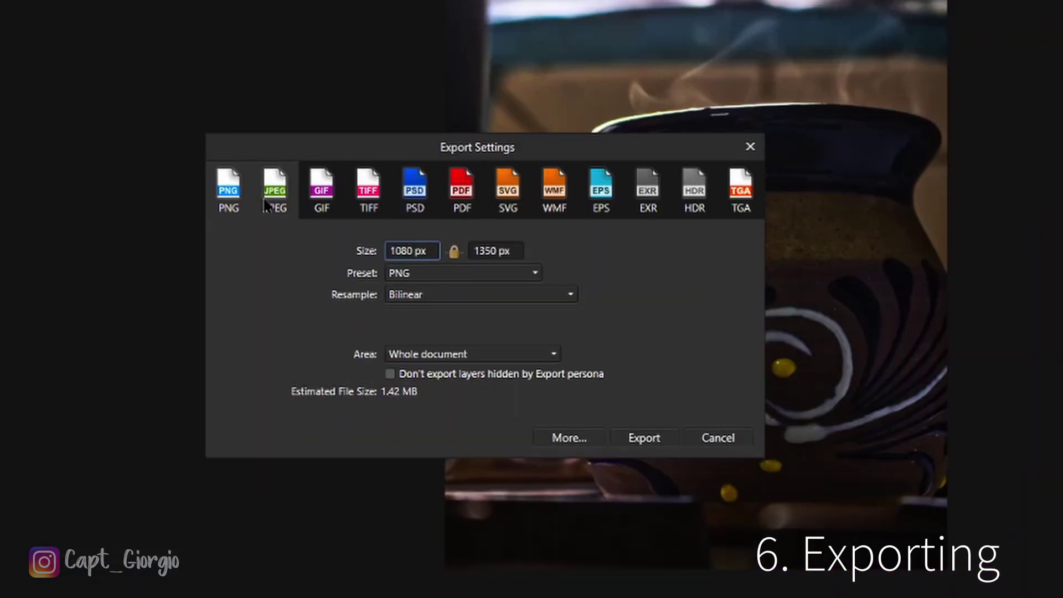
{"action": "left_click", "coordinate": [285, 202]}
{"action": "left_click", "coordinate": [321, 196]}
{"action": "left_click", "coordinate": [367, 191]}
{"action": "left_click", "coordinate": [415, 190]}
{"action": "left_click", "coordinate": [283, 210]}
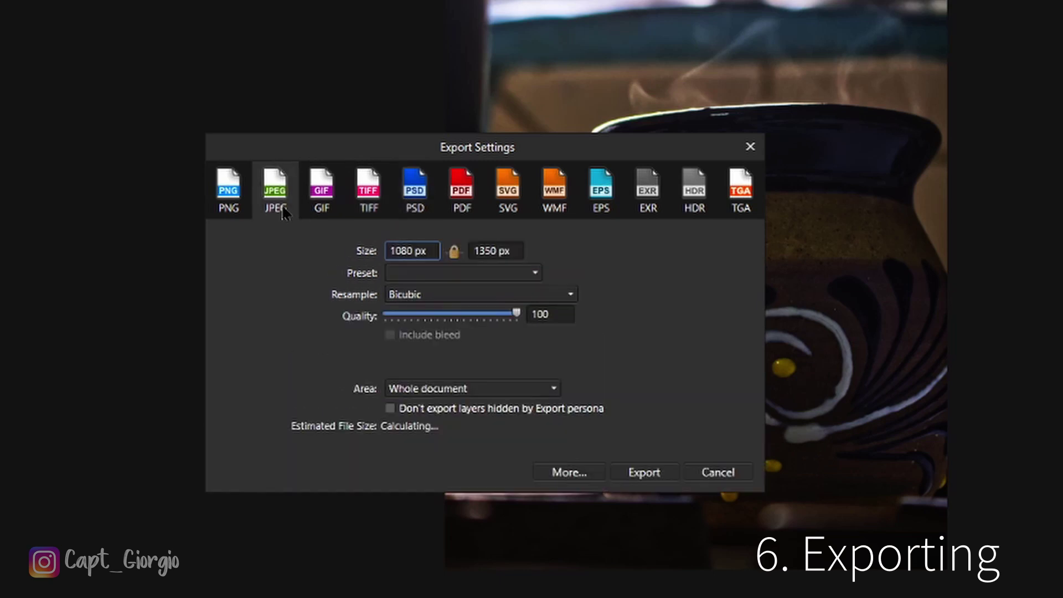
- Keep JPEG quality at 100 with Bicubic resampling
{"action": "left_click", "coordinate": [505, 320]}
{"action": "left_click", "coordinate": [421, 296]}
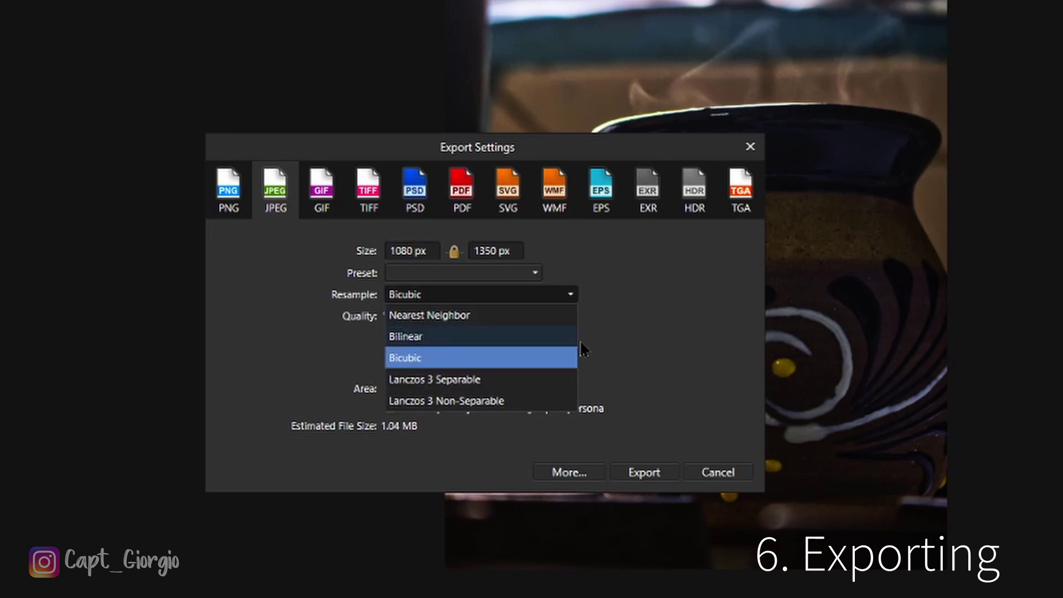
{"action": "left_click", "coordinate": [714, 320]}
{"action": "left_click", "coordinate": [481, 296]}
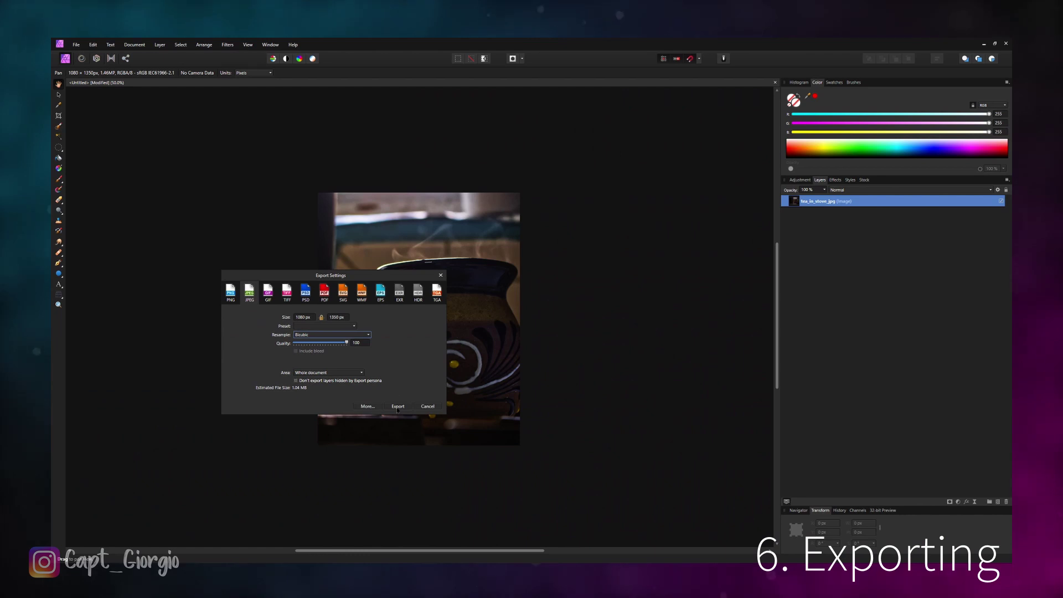
- Export the JPEG as tea_in_stove_jpg, overwriting the existing file
{"action": "left_click", "coordinate": [396, 408]}
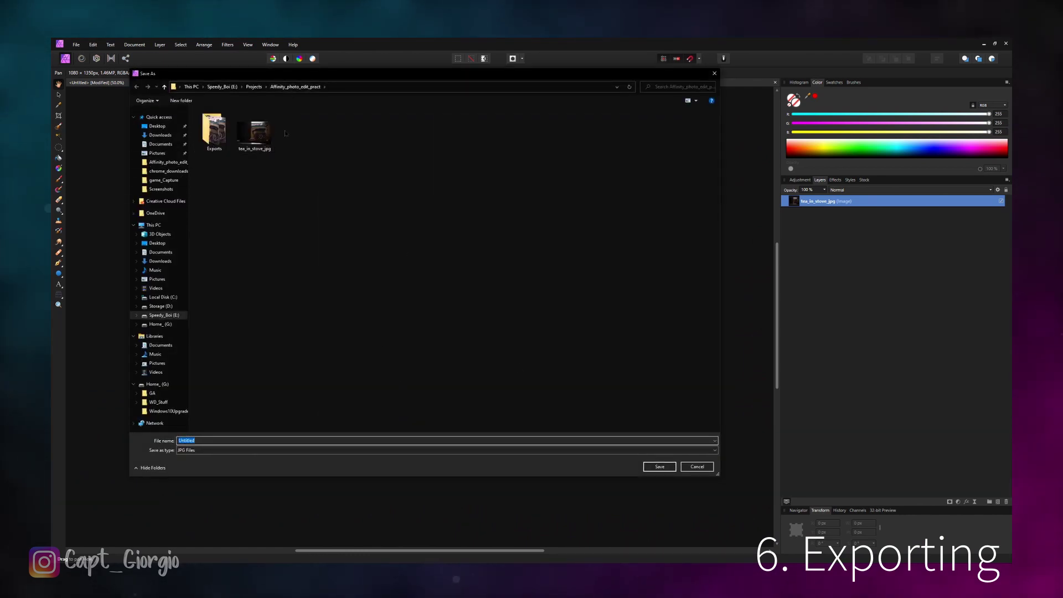
{"action": "left_click", "coordinate": [254, 132]}
{"action": "left_click", "coordinate": [648, 466]}
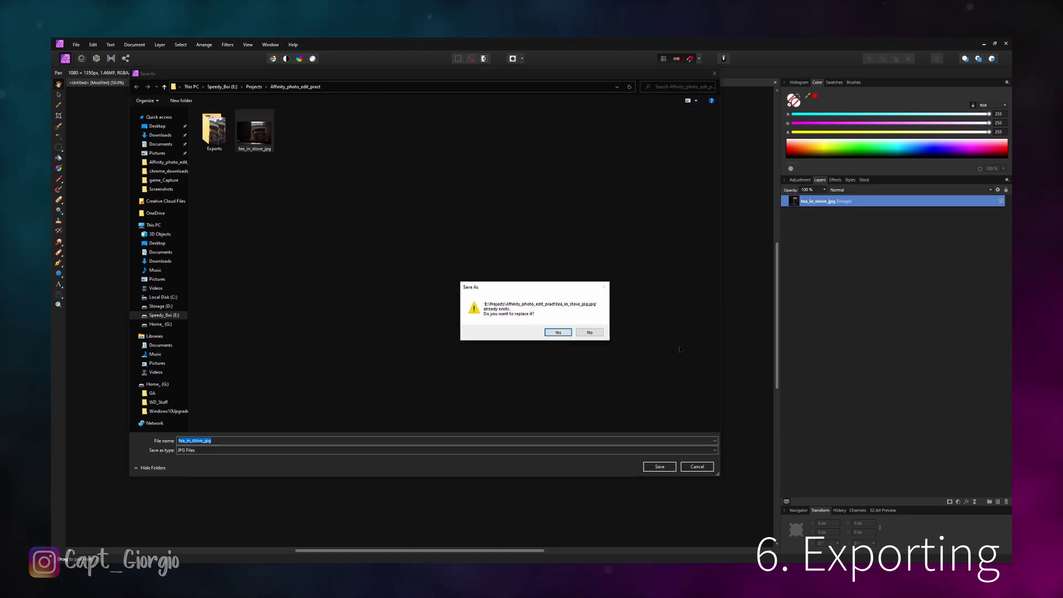
{"action": "key", "text": "Return"}
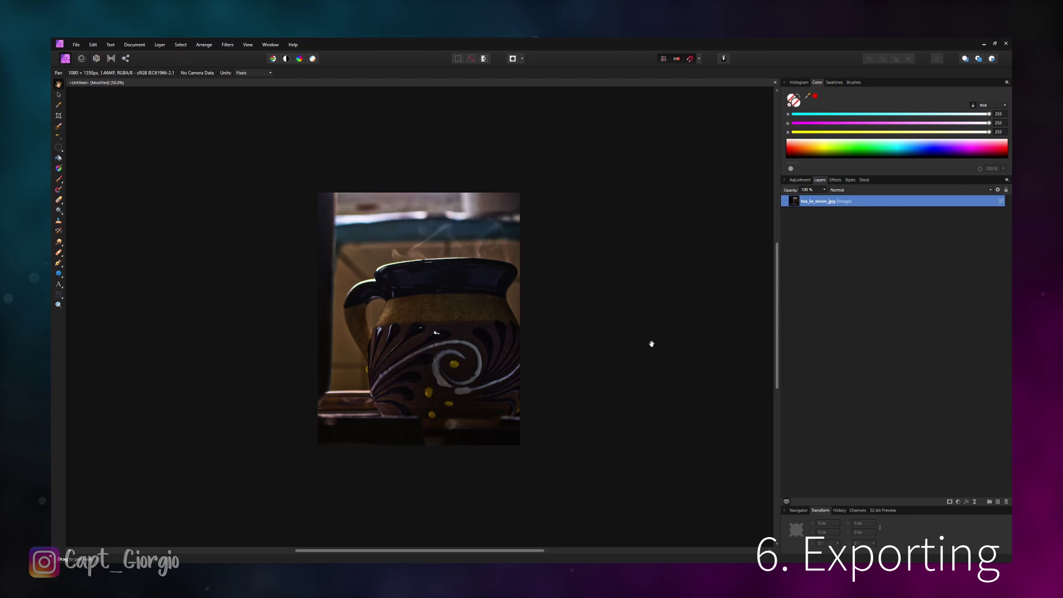
- Start saving the mug document as an Affinity Photo file with File > Save As
{"action": "left_click", "coordinate": [75, 44]}
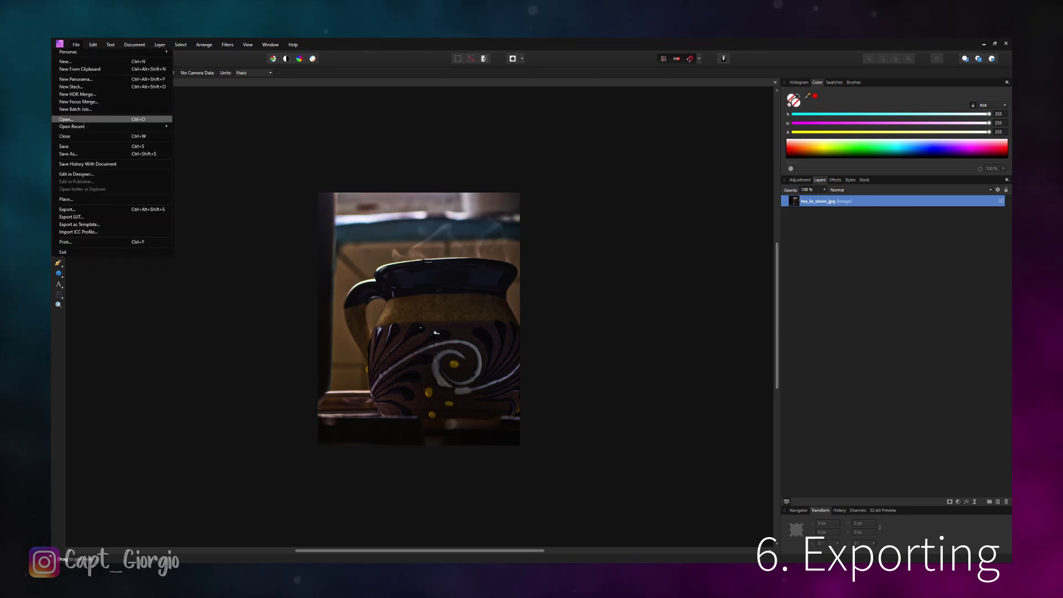
{"action": "left_click", "coordinate": [105, 150]}
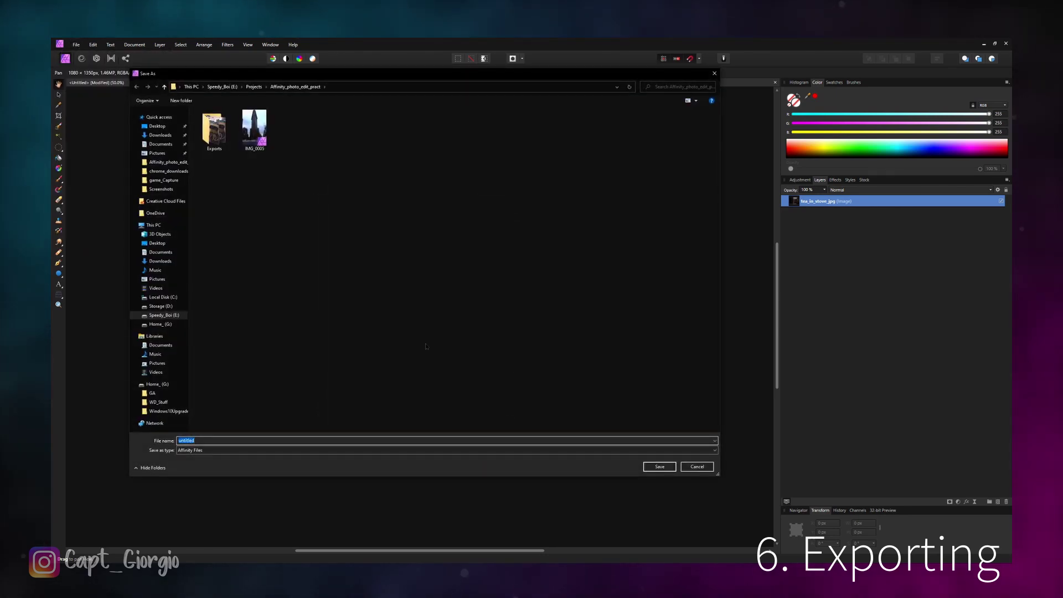